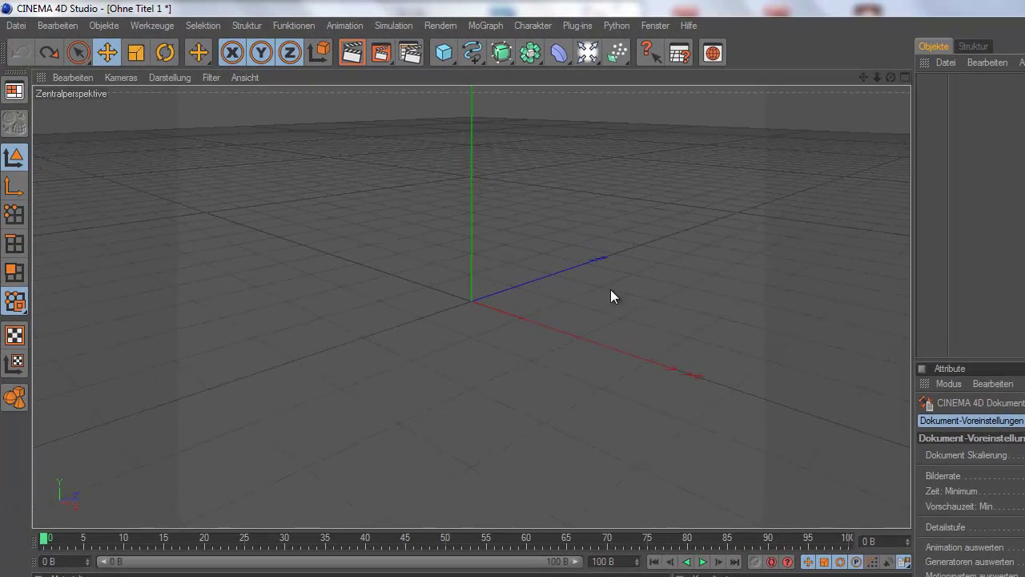
Add a null object to the scene and nudge it along Y to about -0.654 cm.
left_click_drag(611, 296, 641, 351, "alt")
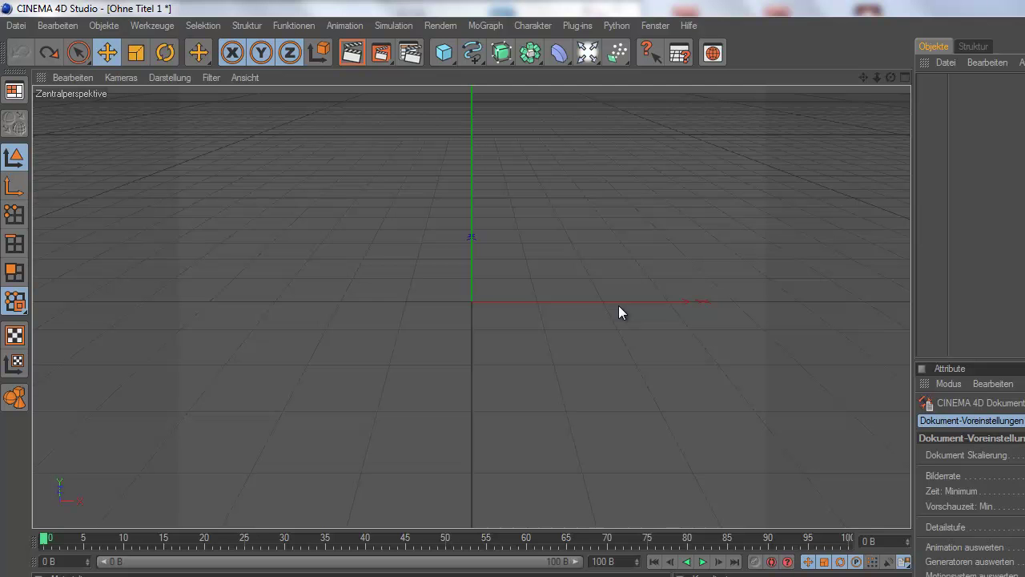
left_click_drag(572, 305, 642, 345, "alt")
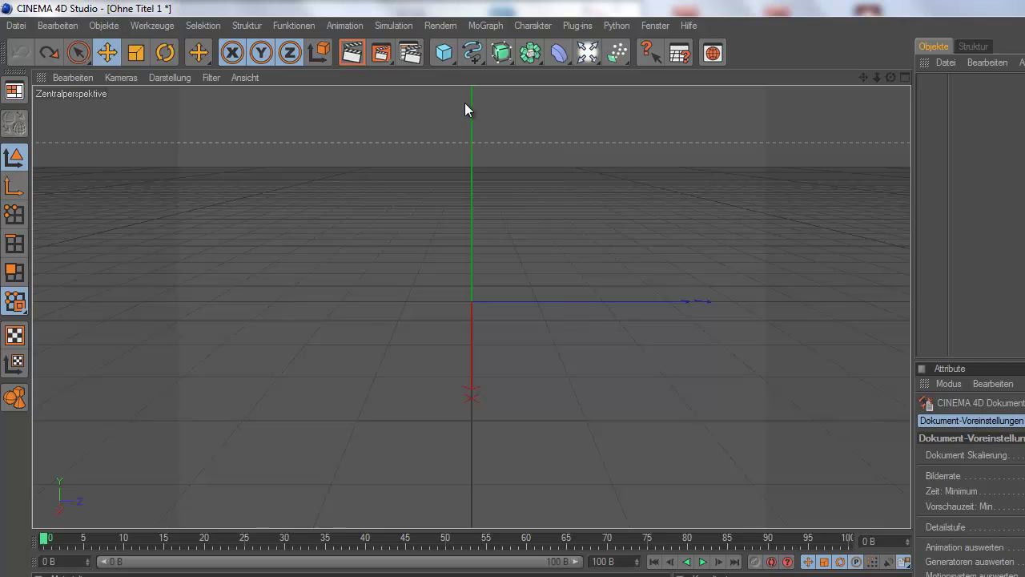
left_click(449, 59)
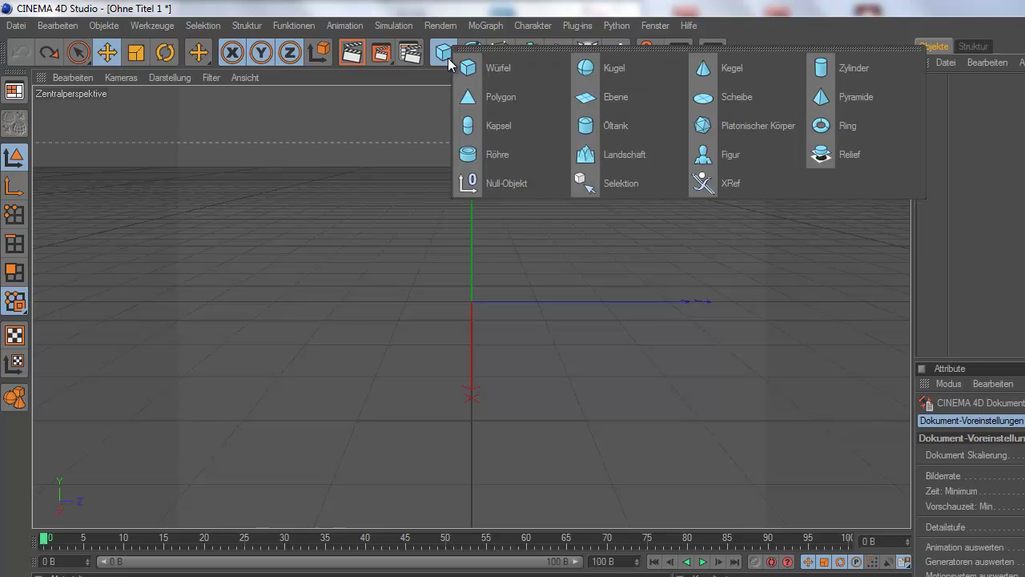
left_click(474, 185)
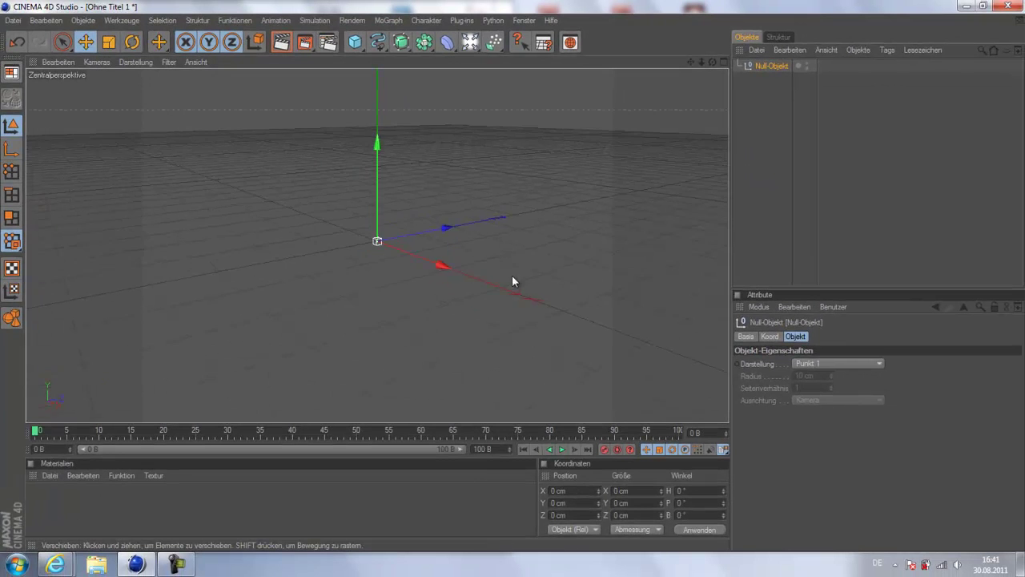
mouse_move(377, 216)
left_mouse_down()
mouse_move(386, 191)
mouse_move(513, 276)
left_mouse_up()
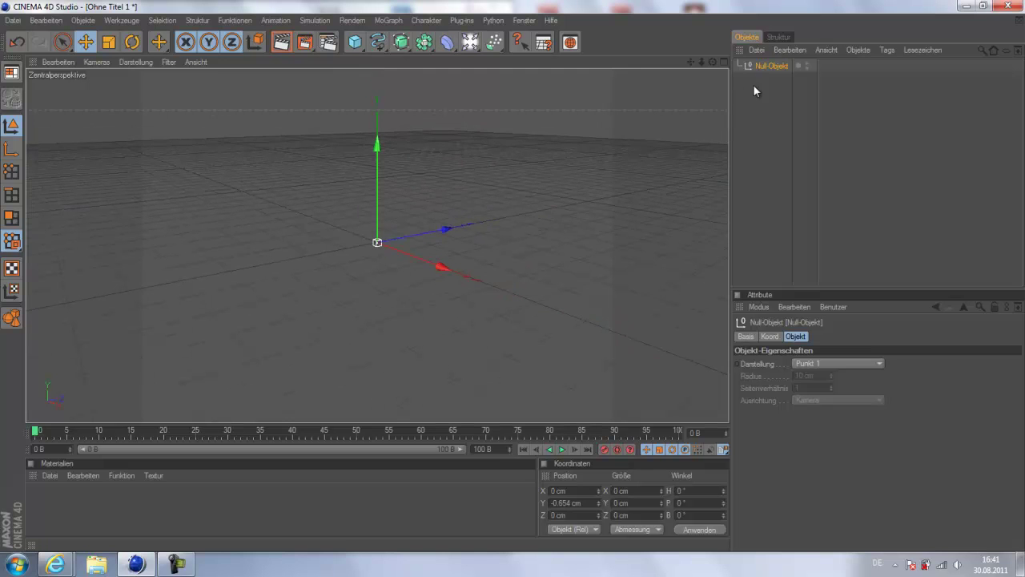
Rename the null object to 'ordner1'.
double_click(773, 66)
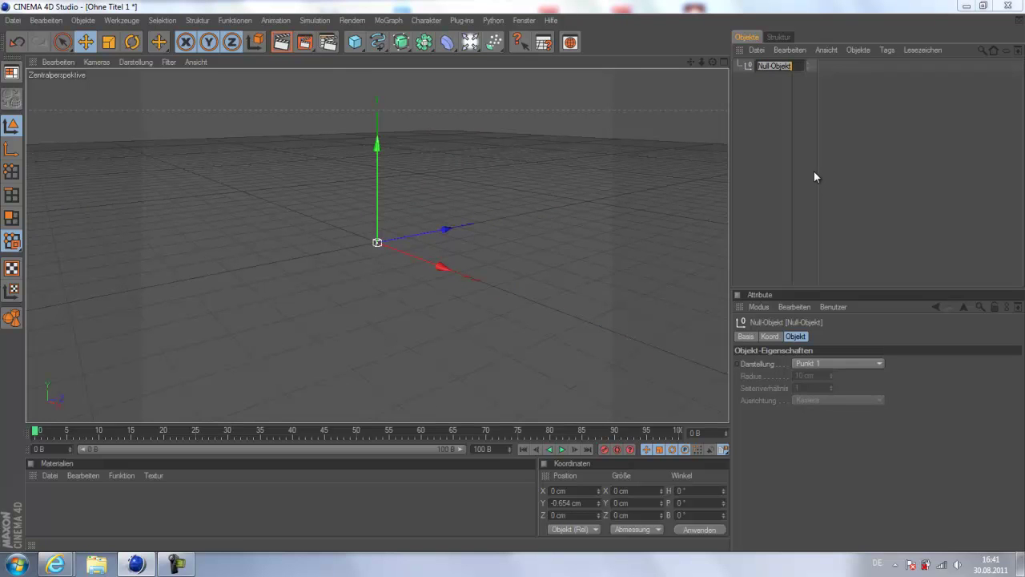
type("ordne")
type("r1")
key("Return")
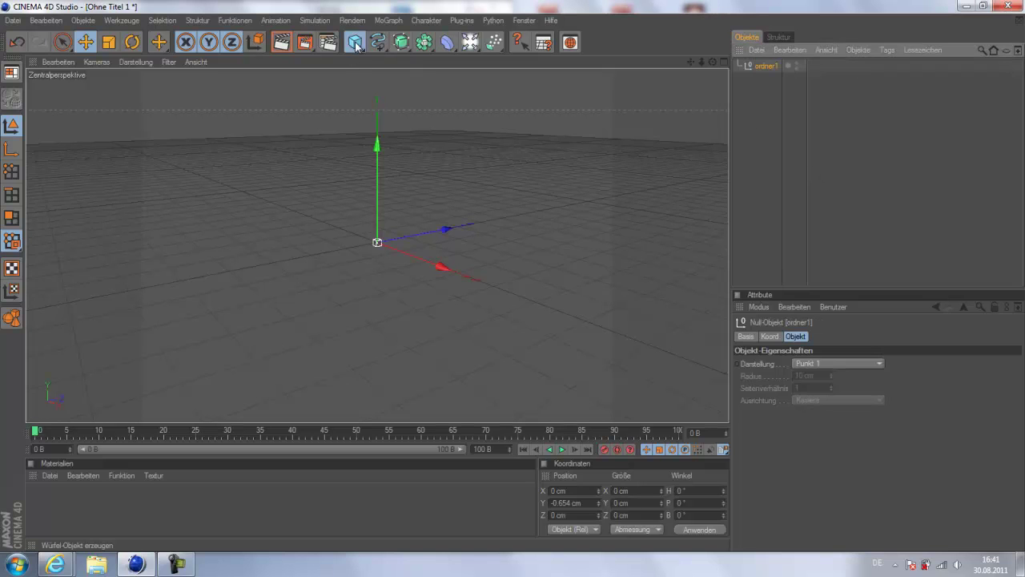
Add a cube and make it a child of ordner1.
left_click(355, 42)
left_click_drag(768, 66, 766, 79)
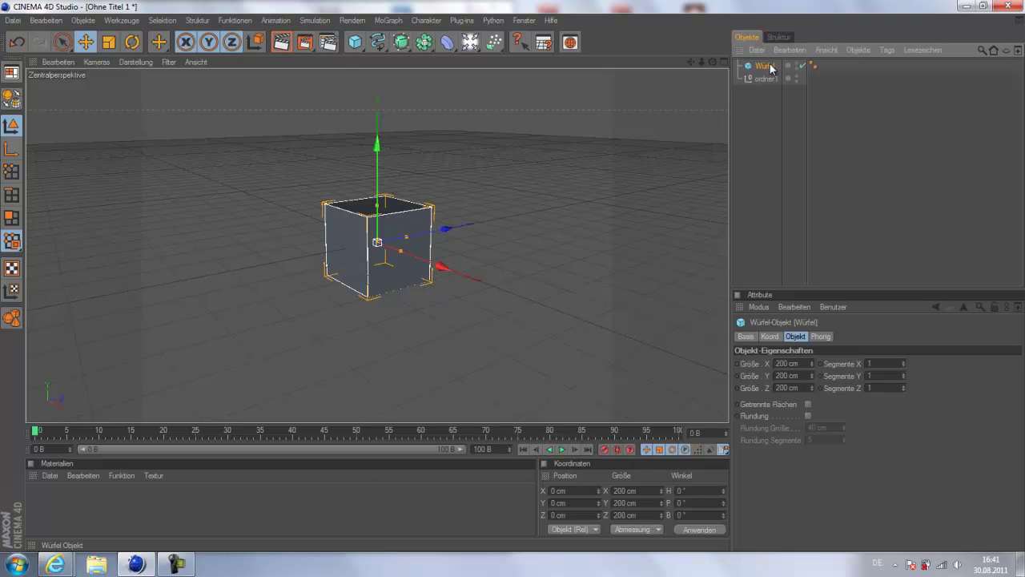
left_click(737, 66)
left_click(751, 66)
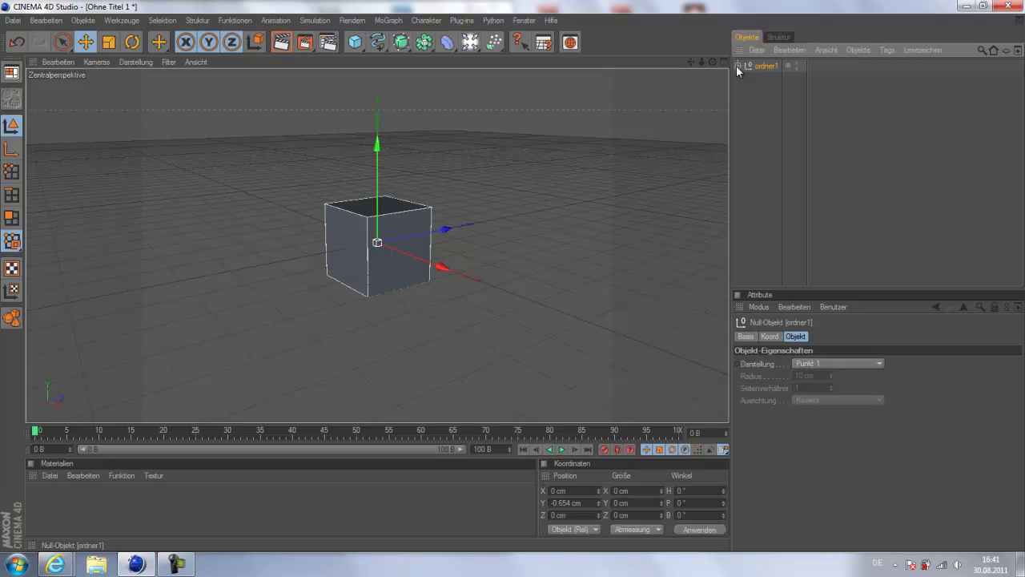
left_click(737, 66)
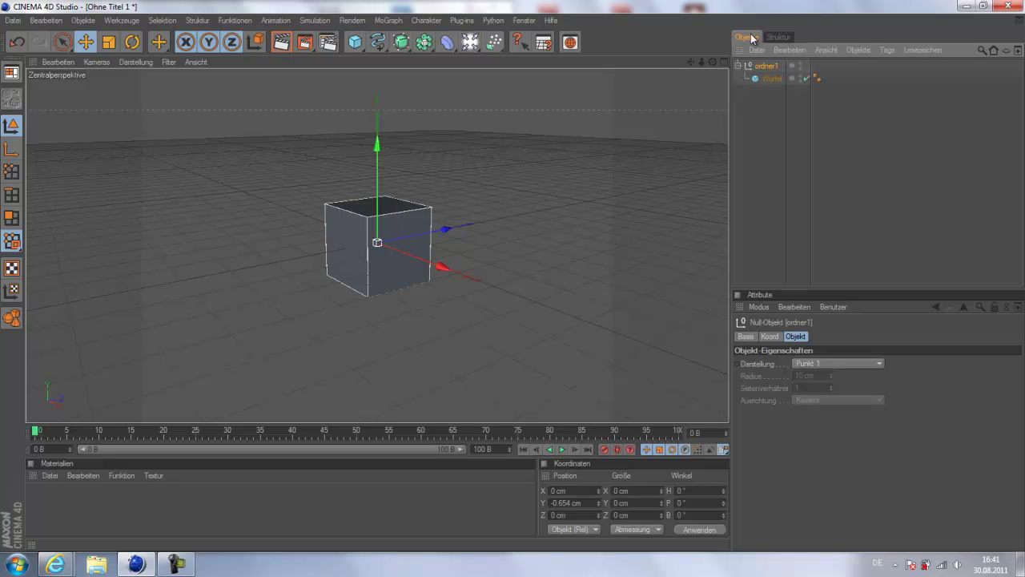
left_click(768, 79)
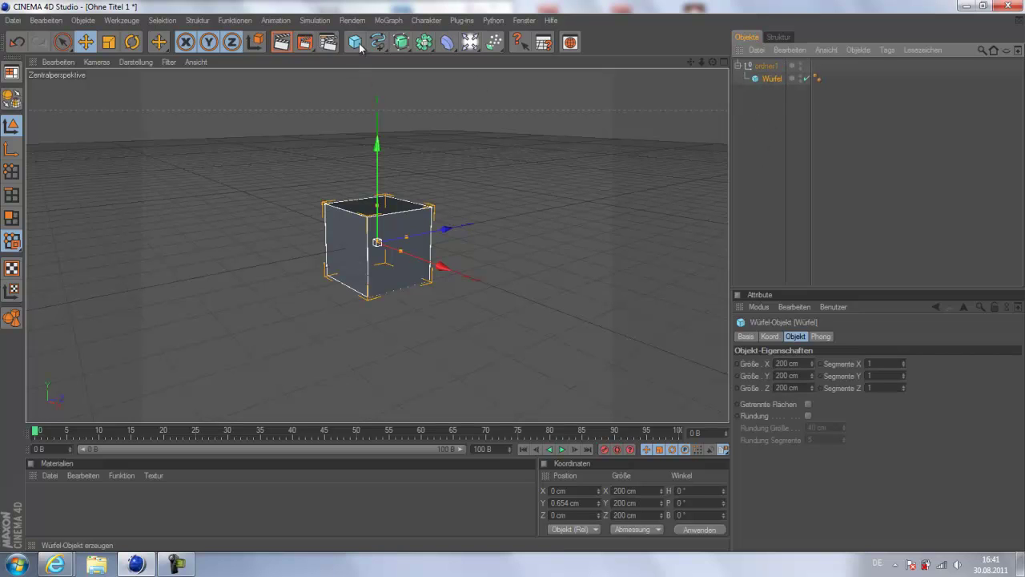
Add a second cube under ordner1 and delete the stray ordner1.1 copy.
left_click(355, 41)
left_click_drag(763, 66, 758, 80)
left_click(738, 65)
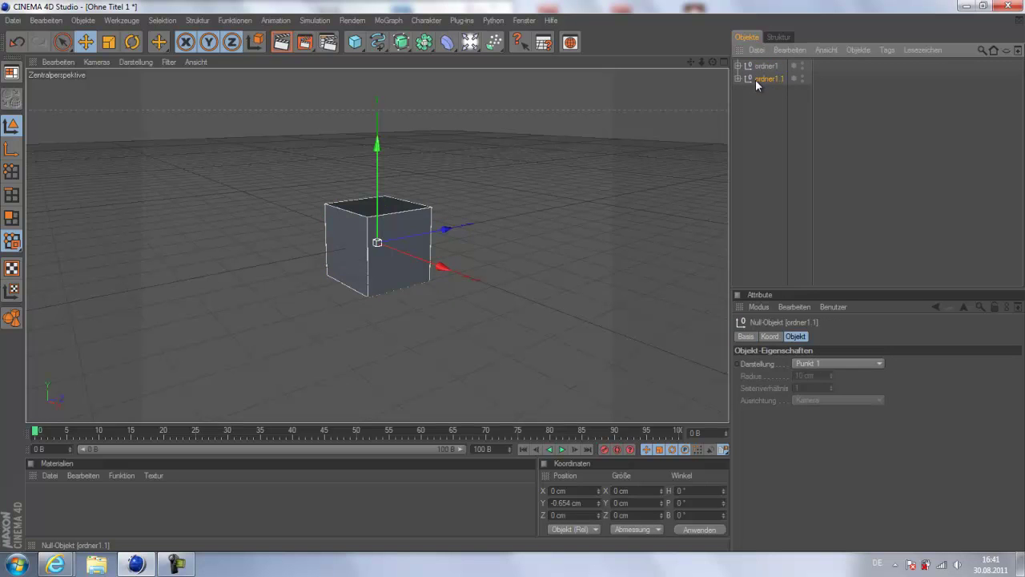
key("Delete")
Delete the cubes inside ordner1, then delete the ordner1 null itself.
left_click(753, 67)
left_click(738, 66)
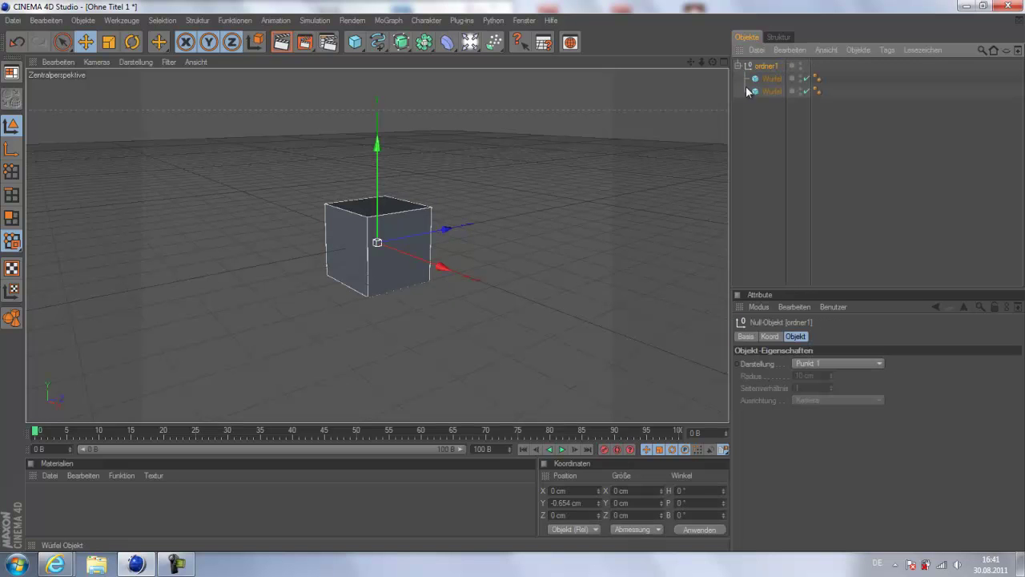
left_click(769, 79)
key("Delete")
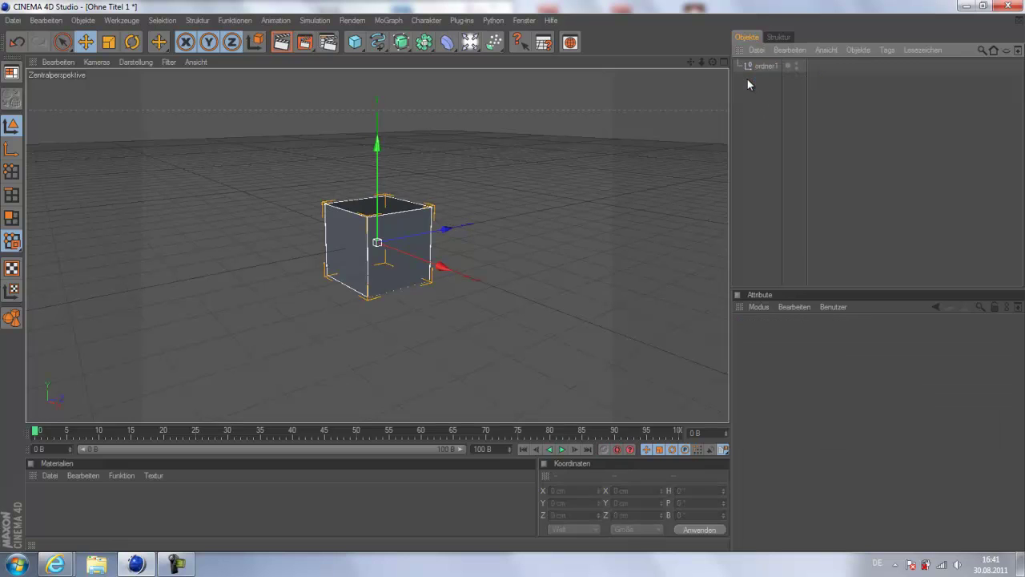
left_click(761, 66)
key("Delete")
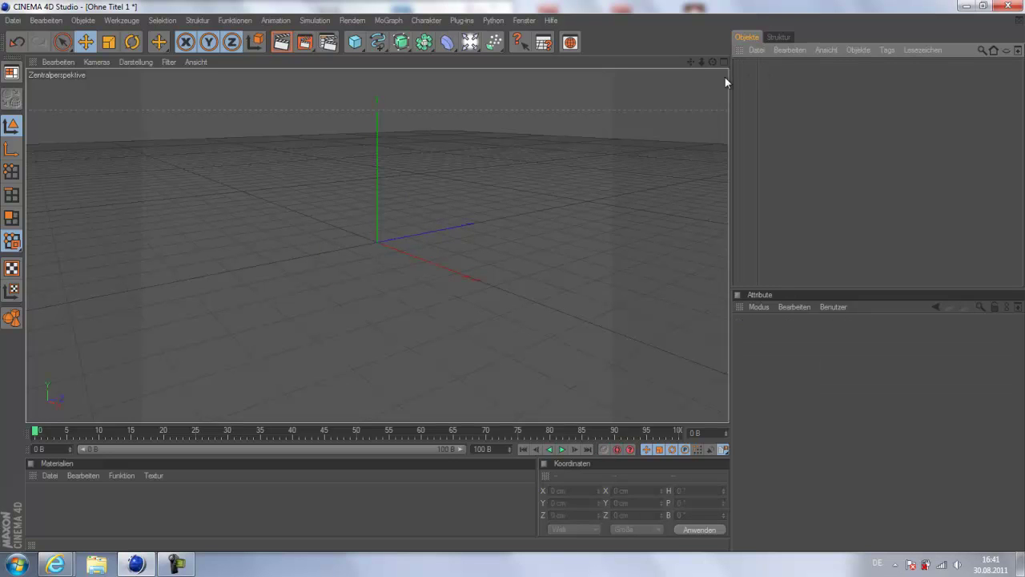
Add a cube and resize it into a thin slab about 112 × 287 × 28 cm.
left_click(353, 50)
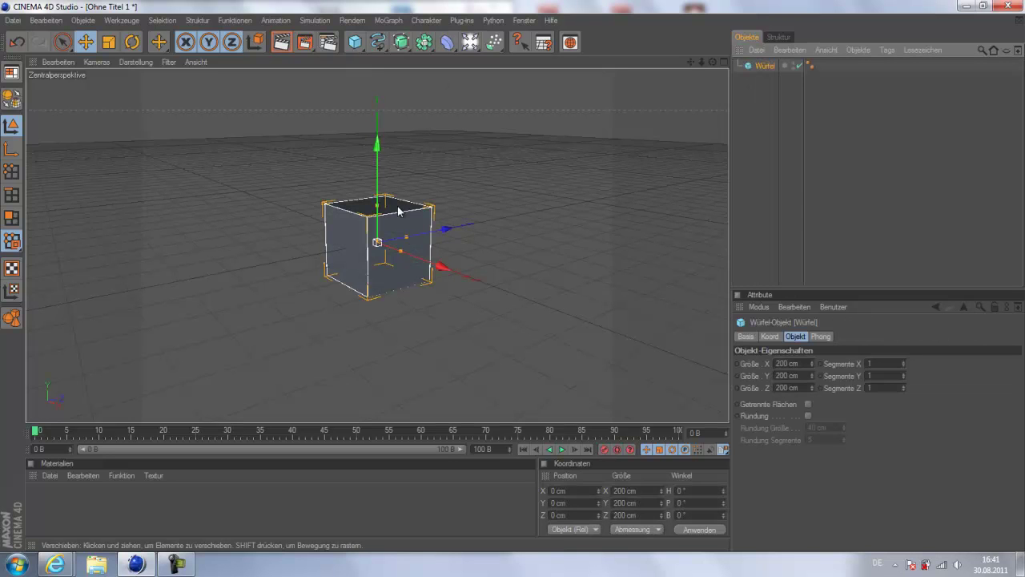
mouse_move(401, 250)
left_mouse_down()
mouse_move(389, 252)
mouse_move(512, 275)
left_mouse_up()
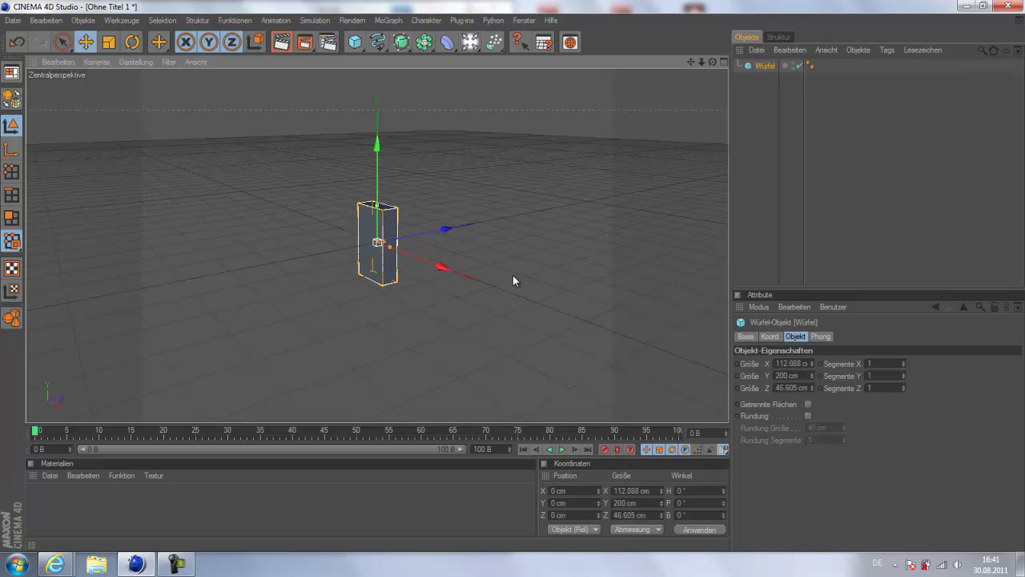
left_click_drag(389, 247, 399, 275)
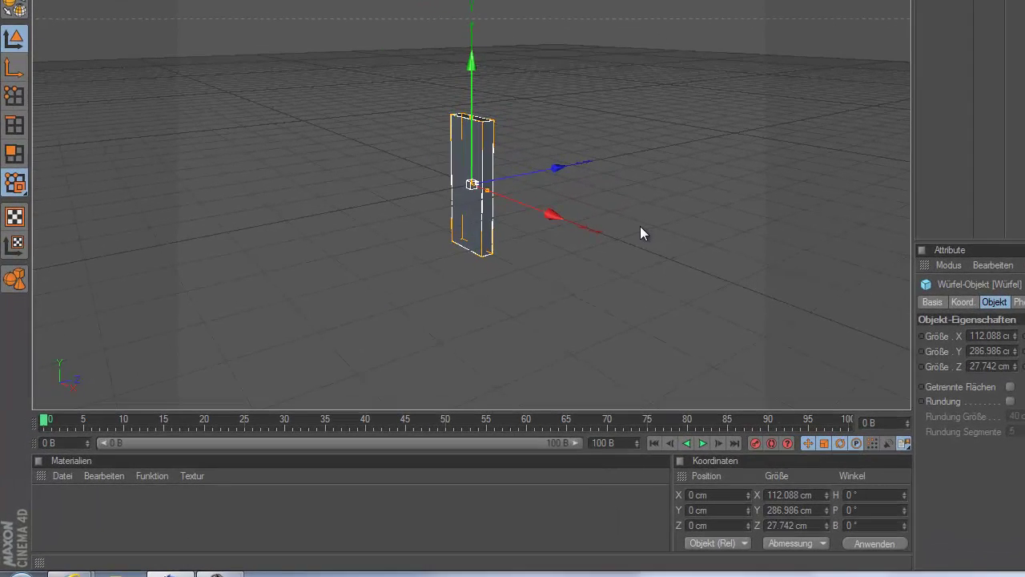
right_click_drag(500, 232, 676, 277, "alt")
mouse_move(736, 251)
left_mouse_down("alt")
mouse_move(635, 226)
mouse_move(653, 228)
left_mouse_up("alt")
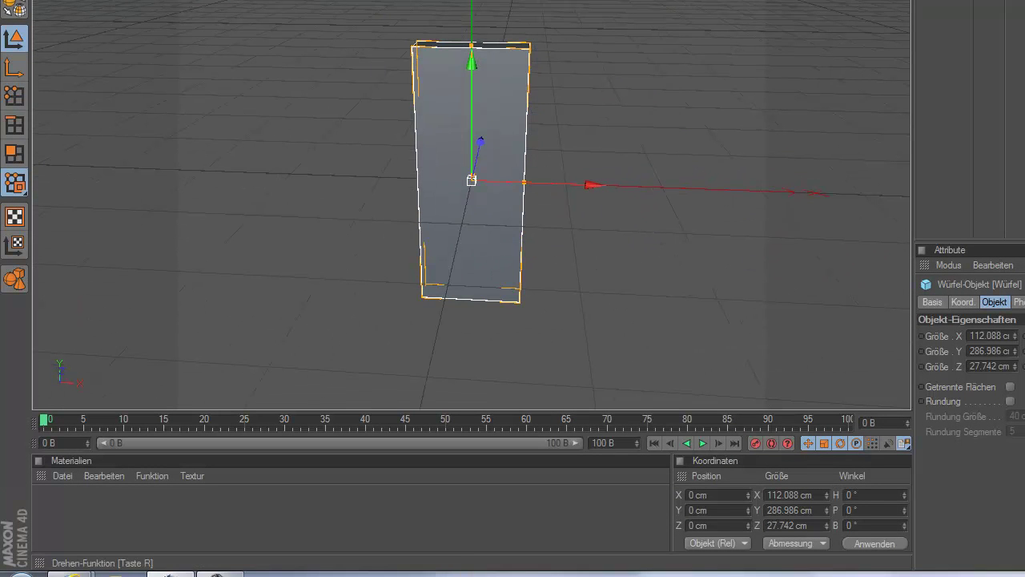
Rotate the slab to heading 90° at frame 24, then scrub back to preview the turn.
key("r")
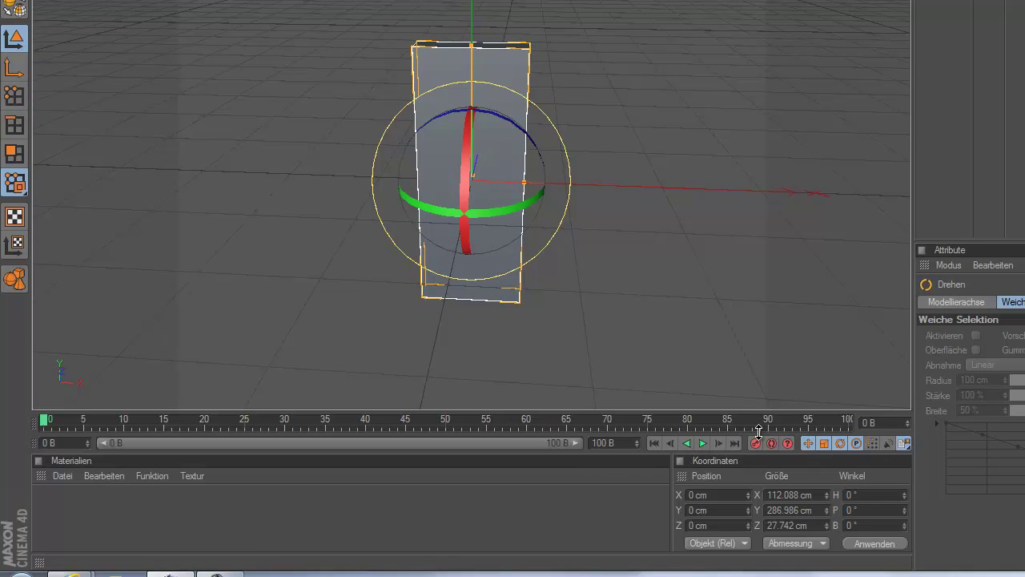
left_click_drag(44, 427, 238, 419)
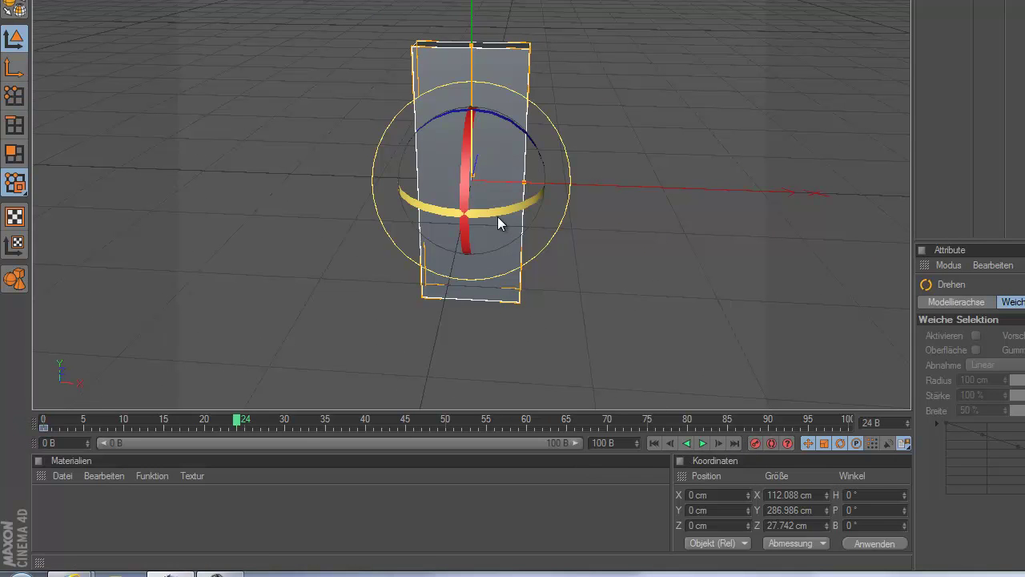
left_click_drag(497, 217, 598, 168)
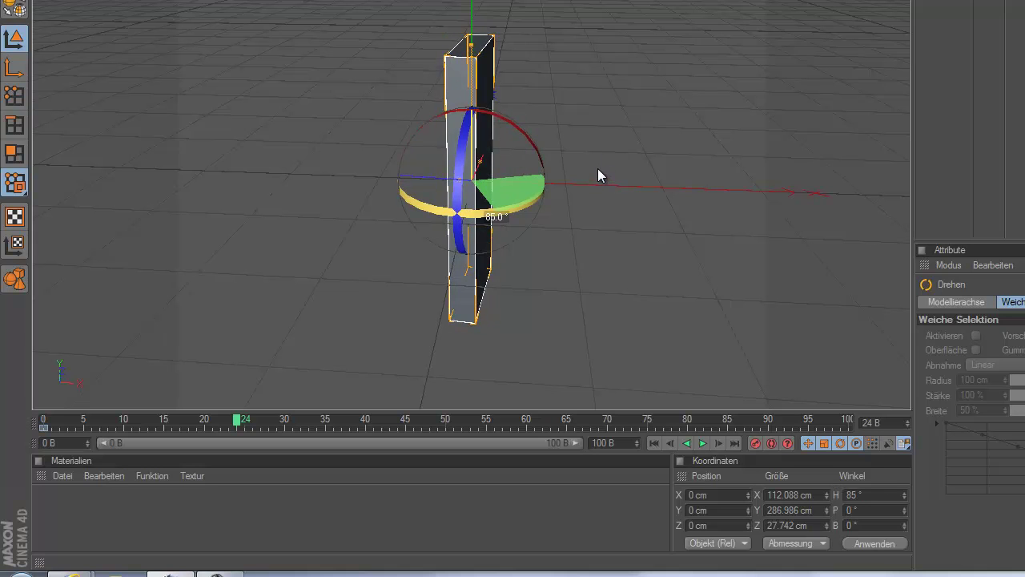
left_click_drag(598, 169, 600, 171)
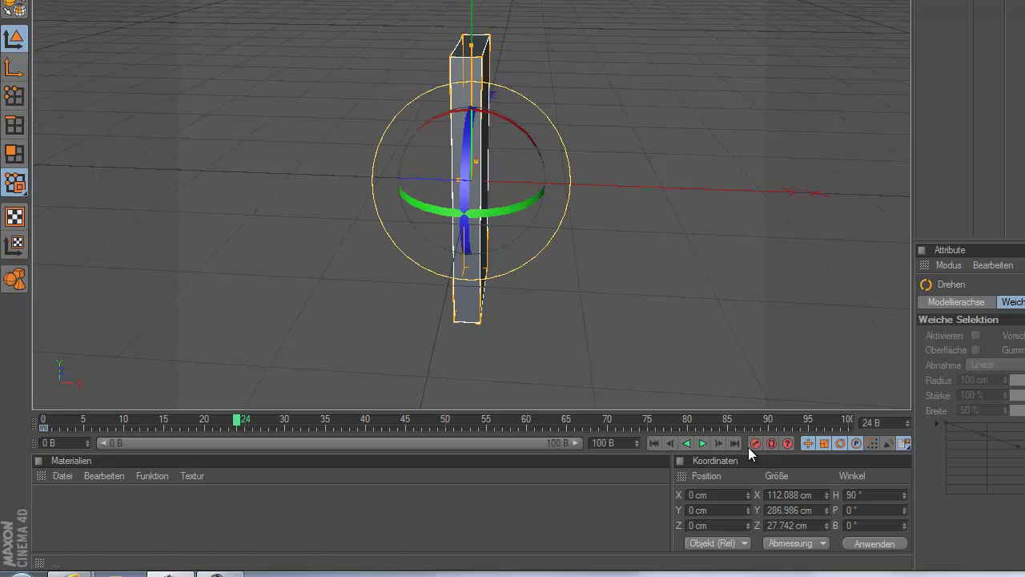
mouse_move(229, 421)
left_mouse_down()
mouse_move(51, 450)
mouse_move(236, 432)
mouse_move(66, 435)
mouse_move(254, 426)
mouse_move(44, 428)
left_mouse_up()
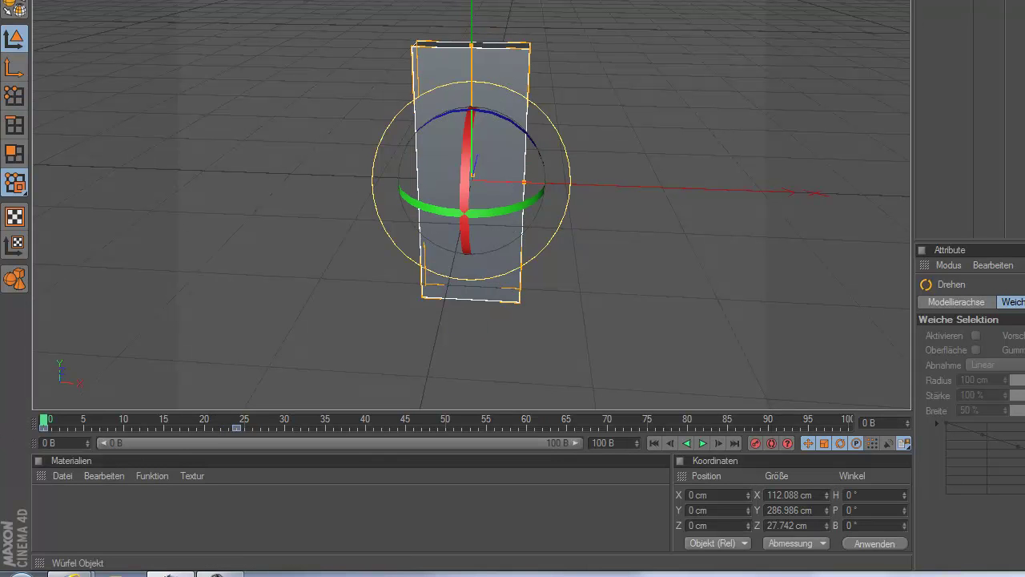
Add a cube, flatten it into a 657 × 332 cm wall panel, and place it left of the slab.
left_click(610, 4)
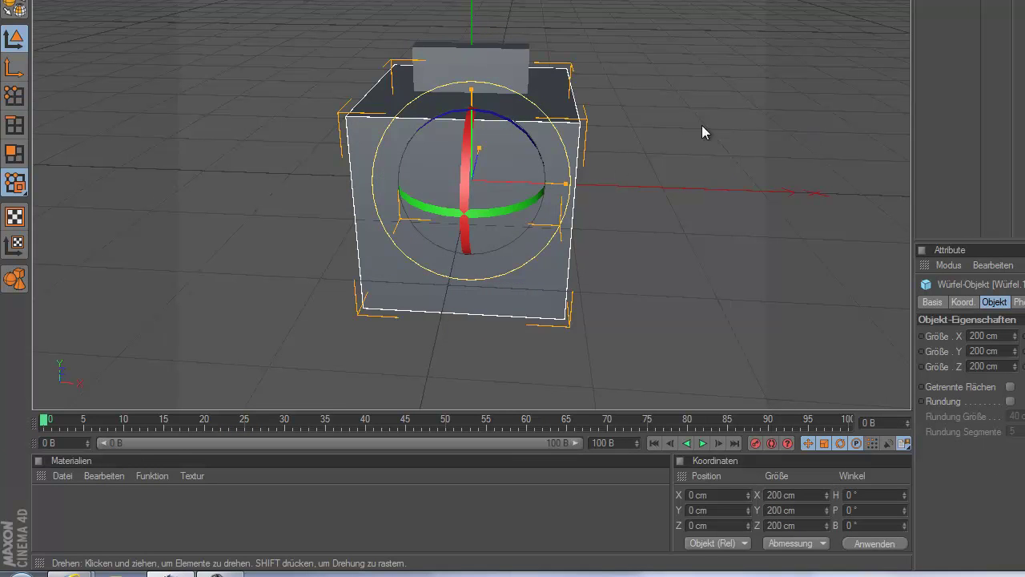
left_click_drag(702, 125, 651, 227, "alt")
mouse_move(554, 177)
left_mouse_down()
mouse_move(641, 226)
mouse_move(707, 227)
left_mouse_up()
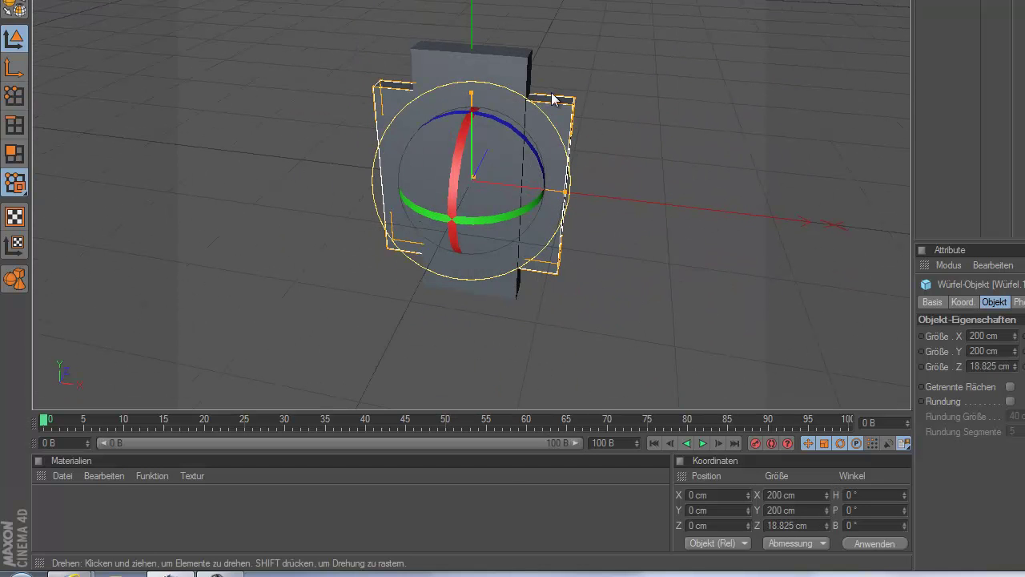
left_click_drag(473, 90, 640, 224)
key("e")
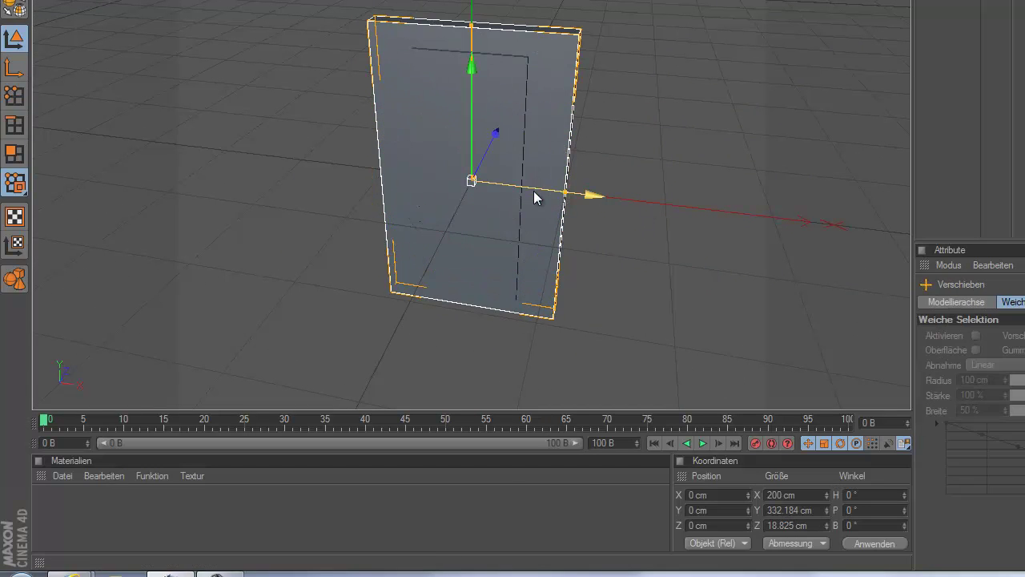
mouse_move(534, 190)
left_mouse_down("ctrl")
mouse_move(282, 233)
mouse_move(512, 275)
left_mouse_up("ctrl")
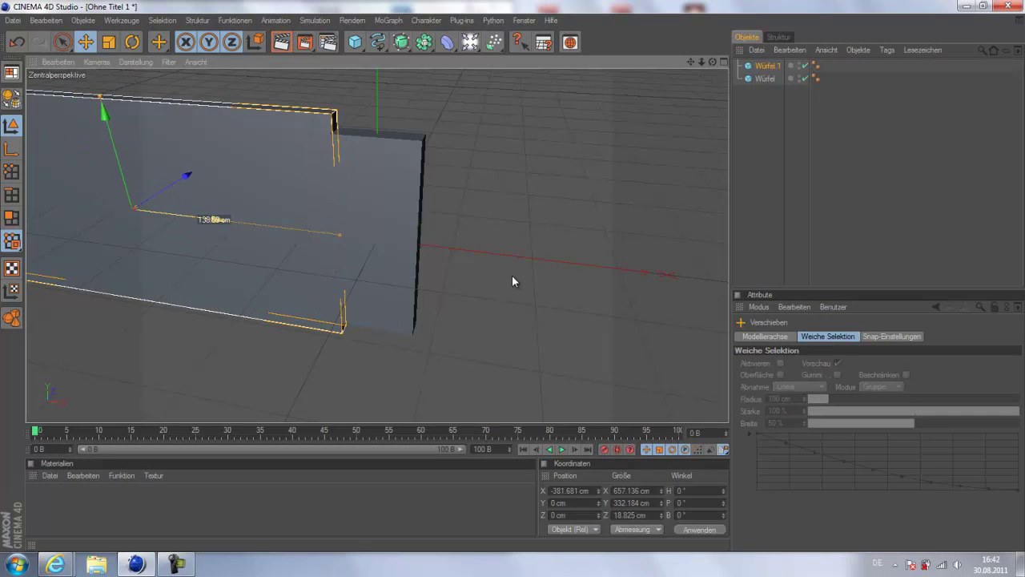
Copy the wall panel and move the duplicate to the right of the slab.
left_click(771, 71)
key("ctrl+c")
key("ctrl+v")
mouse_move(198, 219)
left_mouse_down()
mouse_move(522, 275)
mouse_move(512, 275)
left_mouse_up()
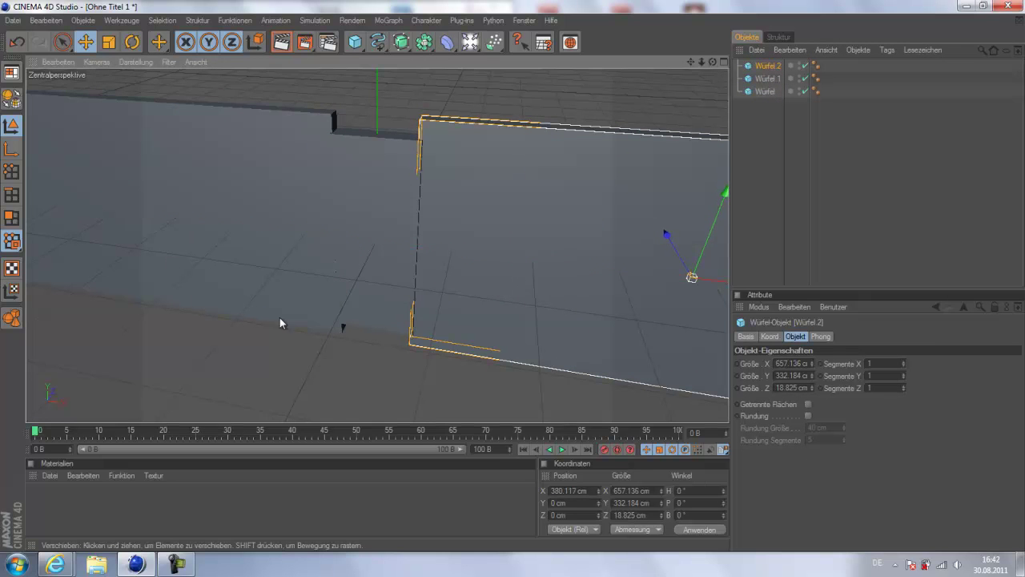
scroll(296, 312, "down", 5)
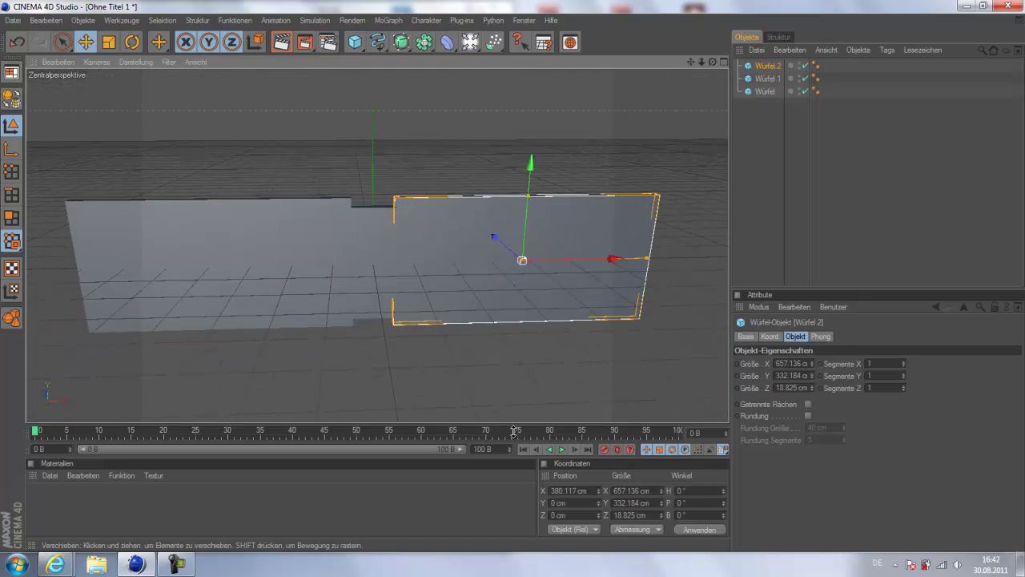
Play the animation, then scrub it back to frame 0.
left_click(562, 449)
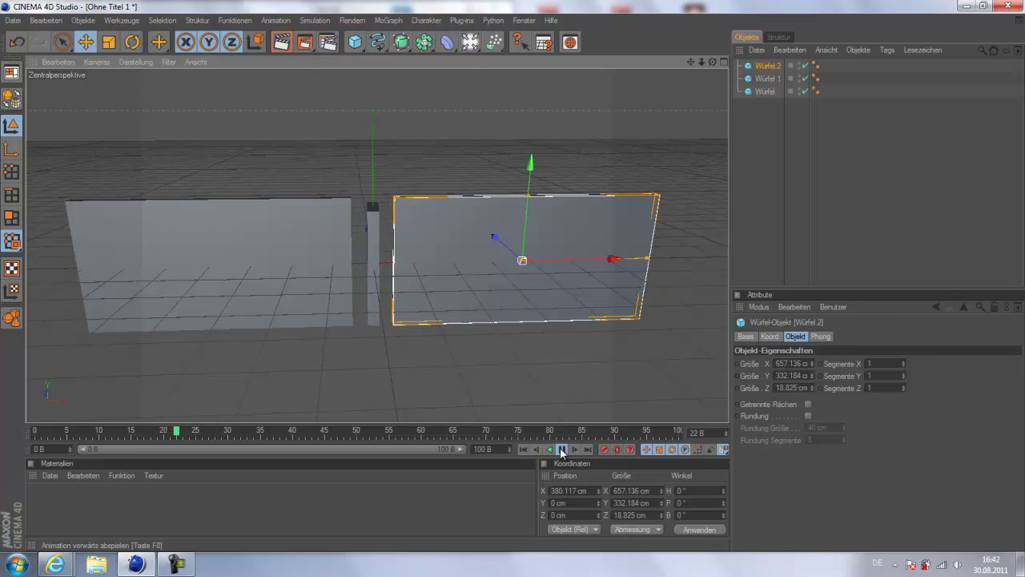
left_click_drag(265, 435, 49, 443)
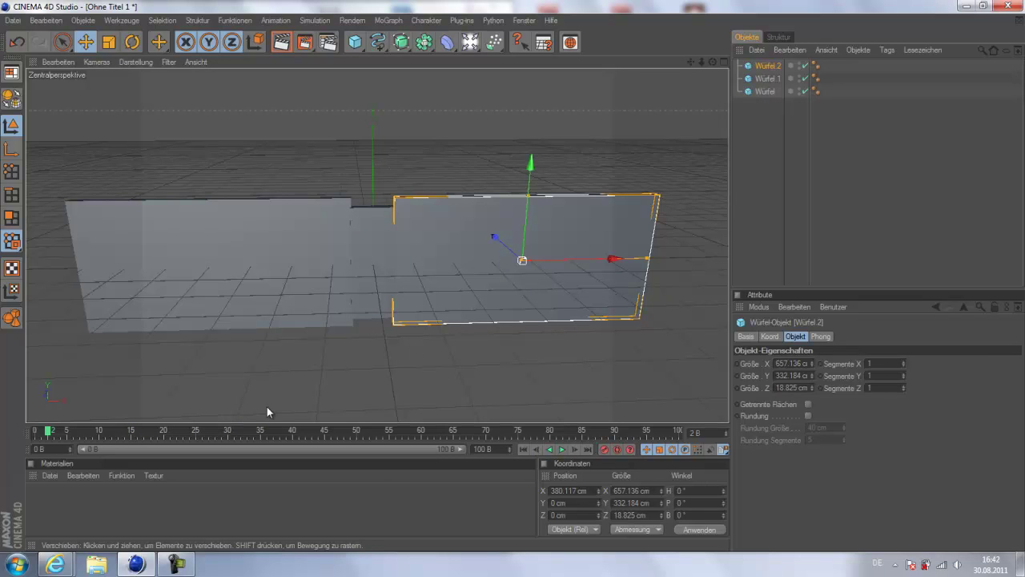
left_click_drag(46, 432, 34, 433)
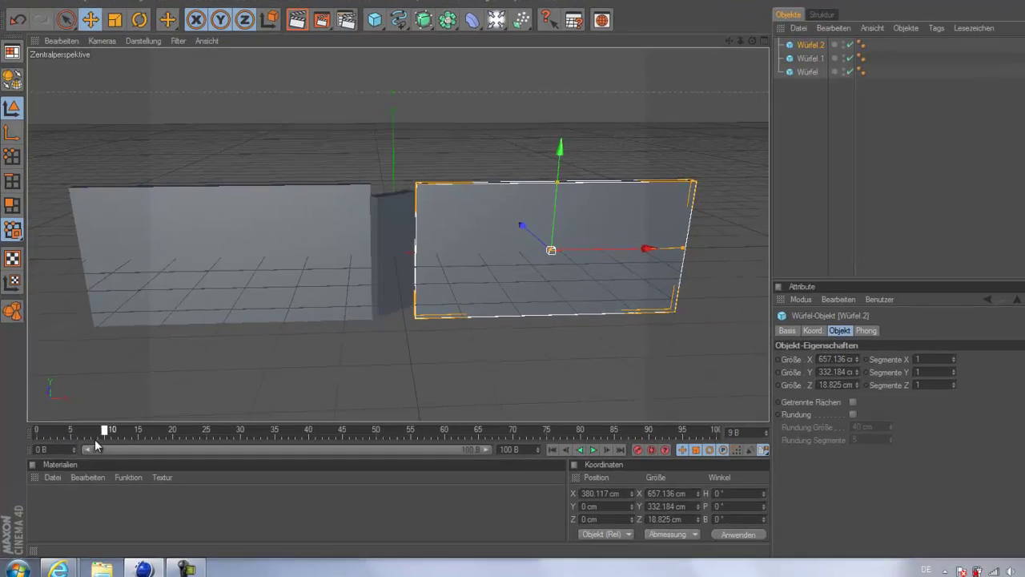
Delete the door cube's rotation keyframe and return the timeline to frame 0.
left_click(953, 5)
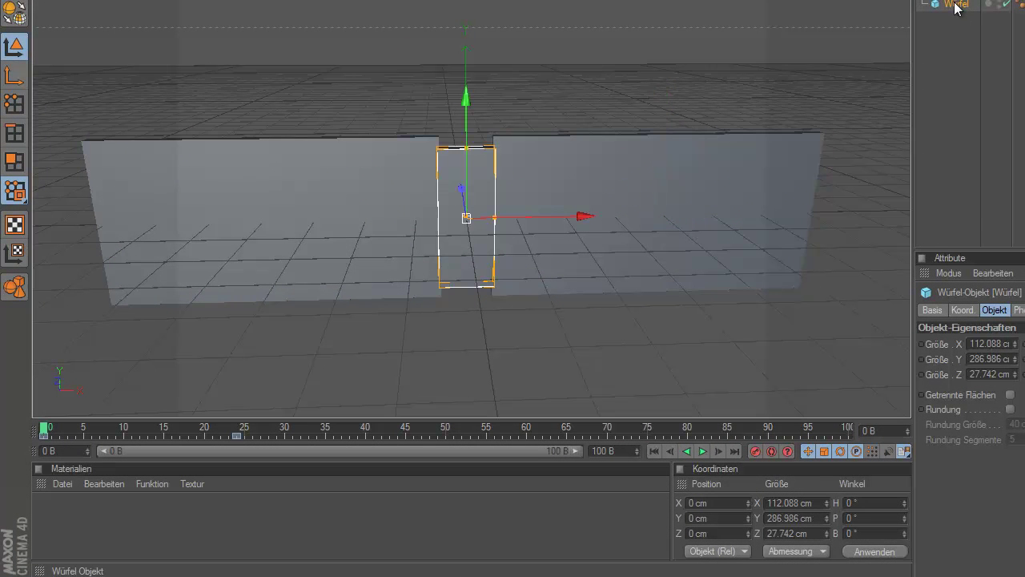
left_click_drag(43, 429, 190, 427)
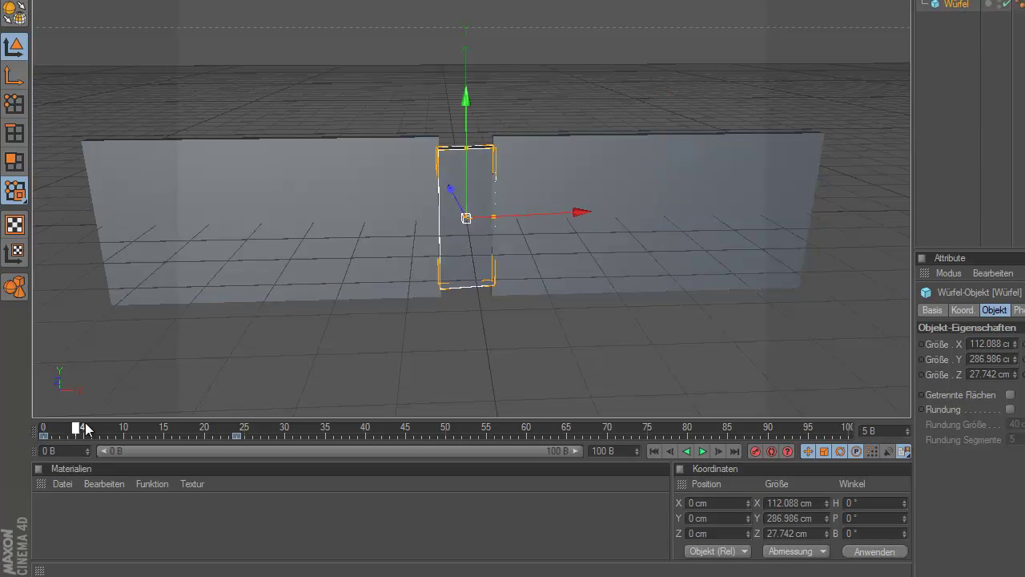
left_click(236, 435)
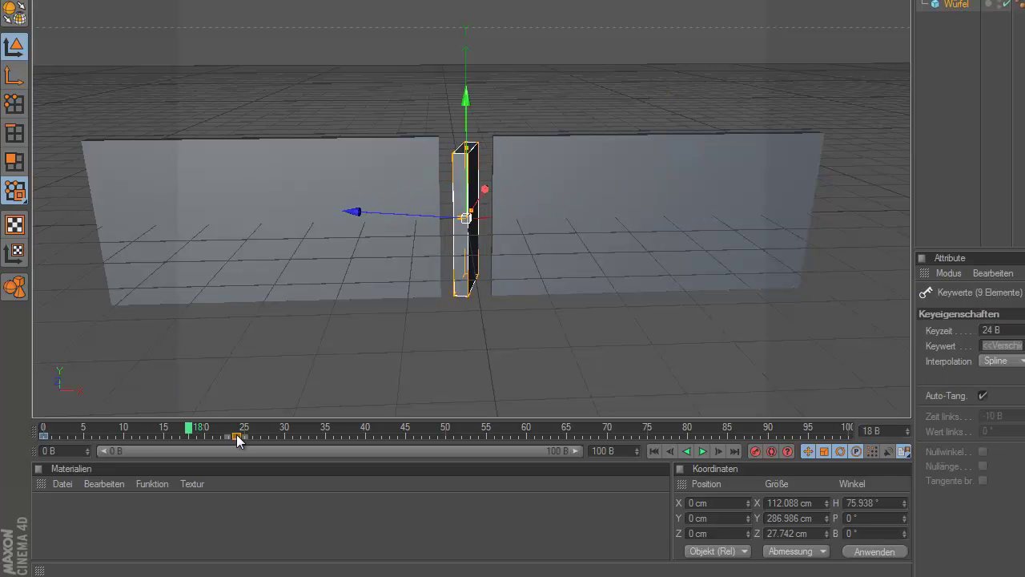
key("Delete")
mouse_move(183, 434)
left_mouse_down()
mouse_move(134, 428)
mouse_move(30, 450)
left_mouse_up()
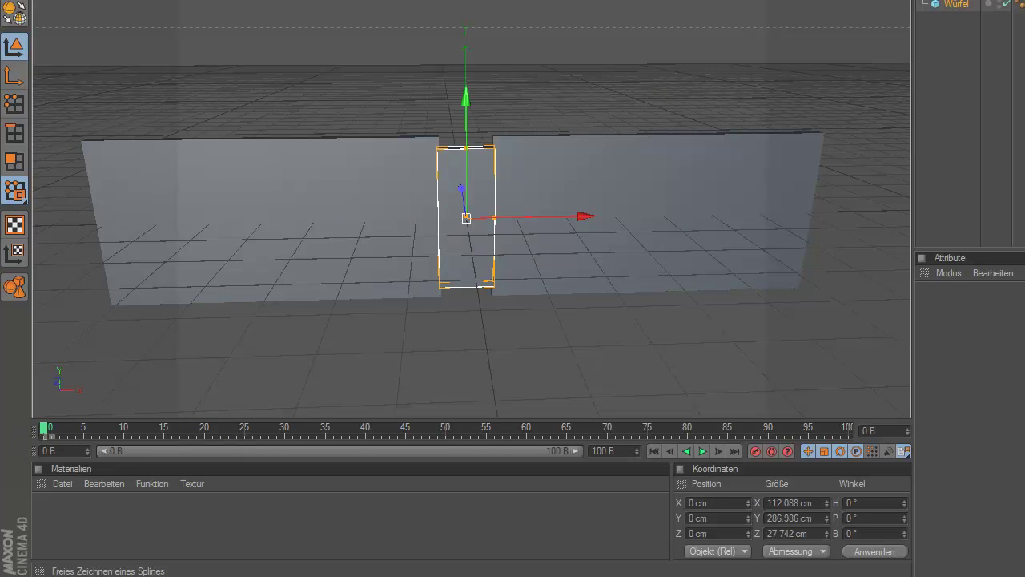
left_click(725, 2)
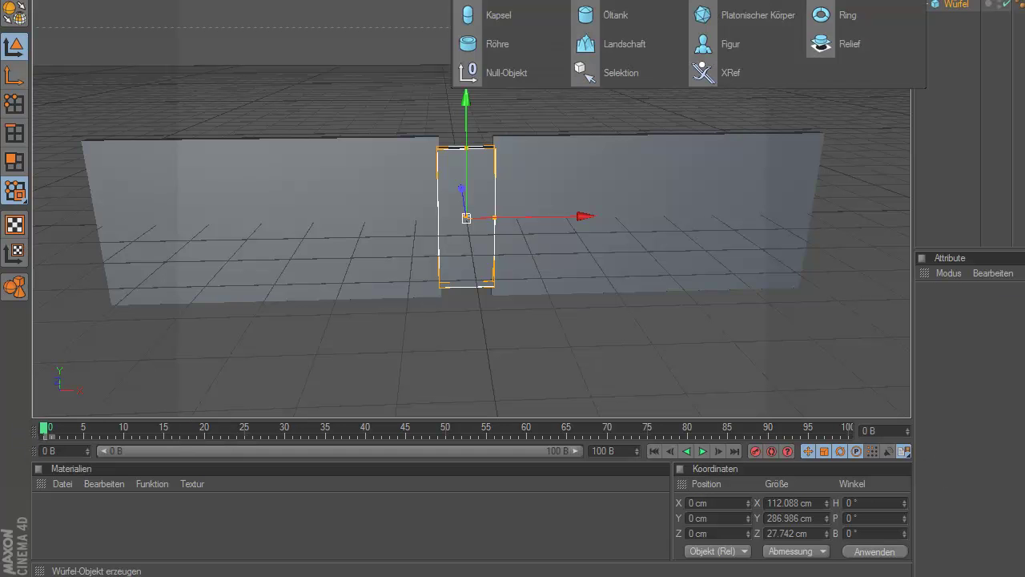
Create a null object and move it in the top view to X -52.804 cm.
left_click(490, 70, "alt")
middle_click(481, 295)
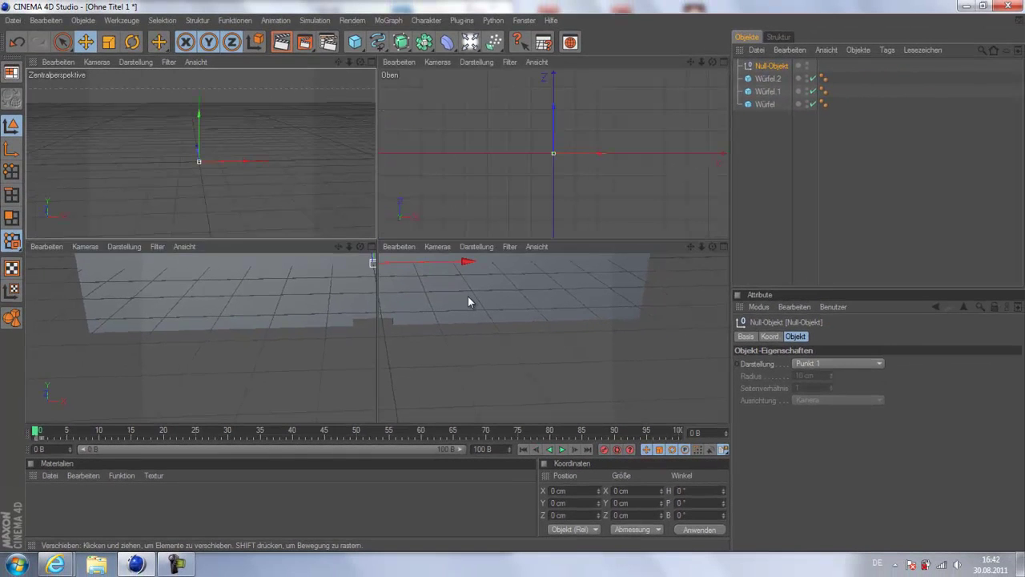
middle_click(504, 200)
scroll(388, 289, "up", 5)
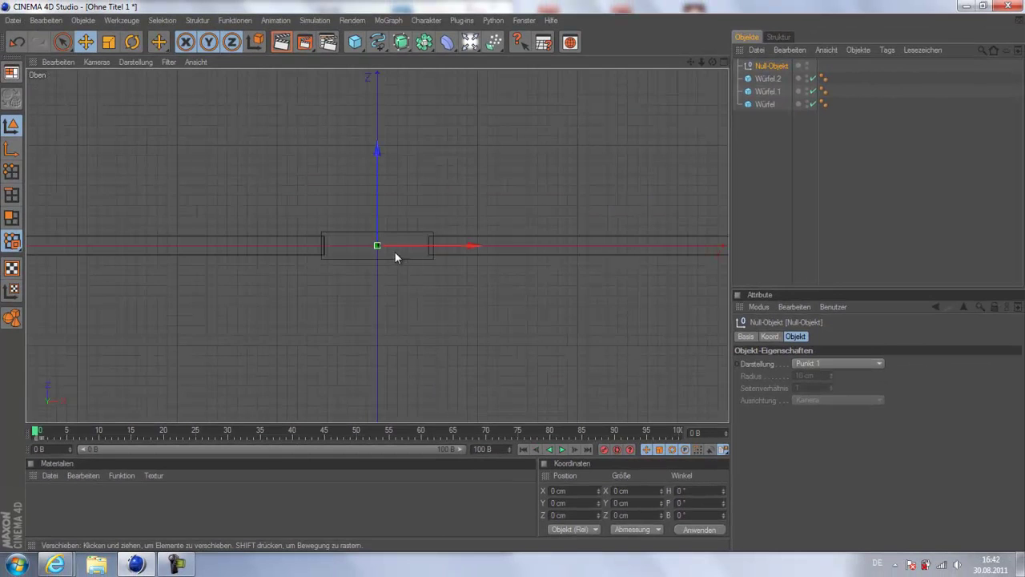
scroll(400, 246, "up", 1)
left_click(383, 289)
scroll(388, 258, "up", 3)
left_click(771, 66)
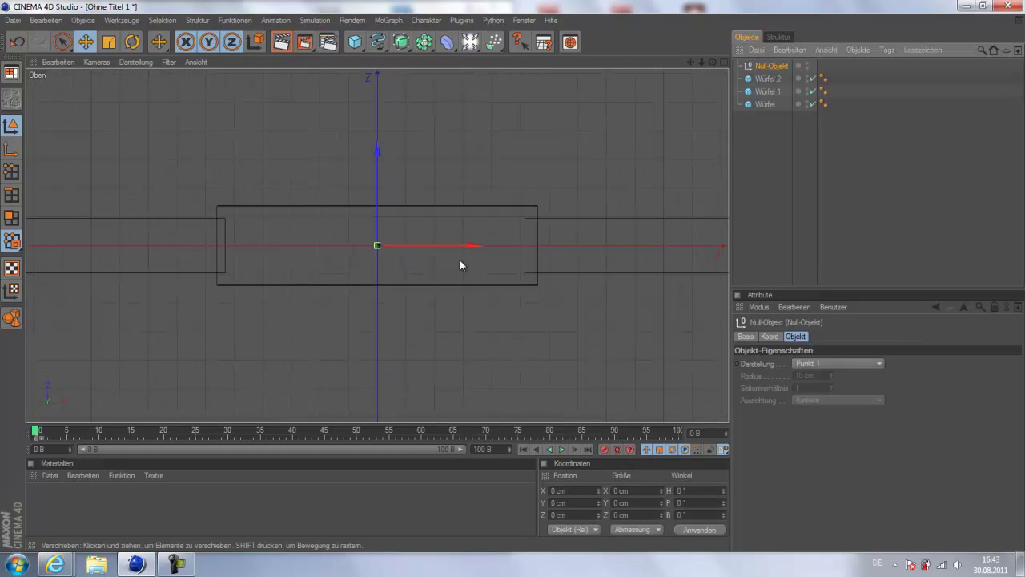
left_click_drag(437, 244, 513, 275)
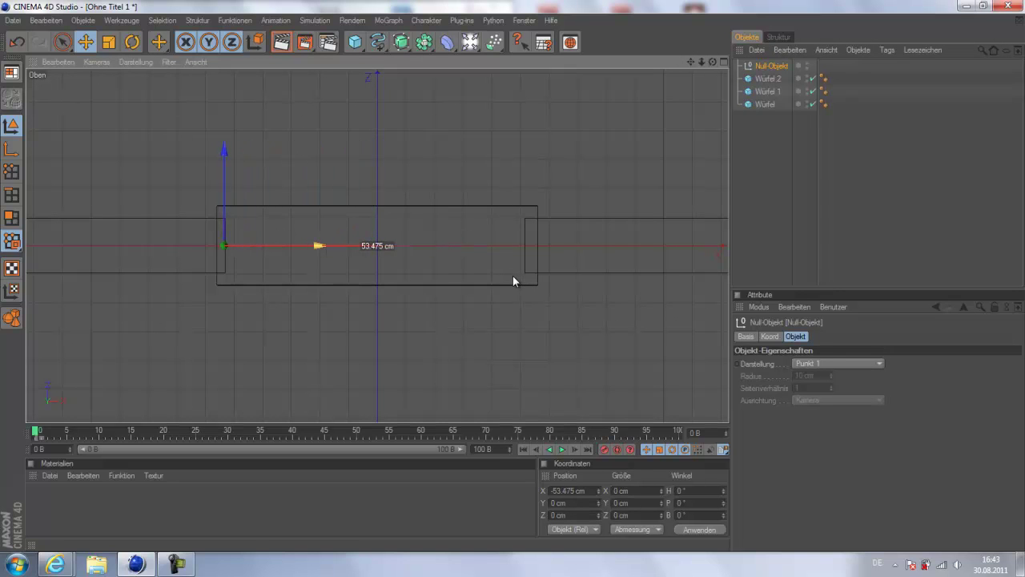
Make the door cube Würfel a child of the null object.
middle_click(605, 308)
middle_click(325, 178)
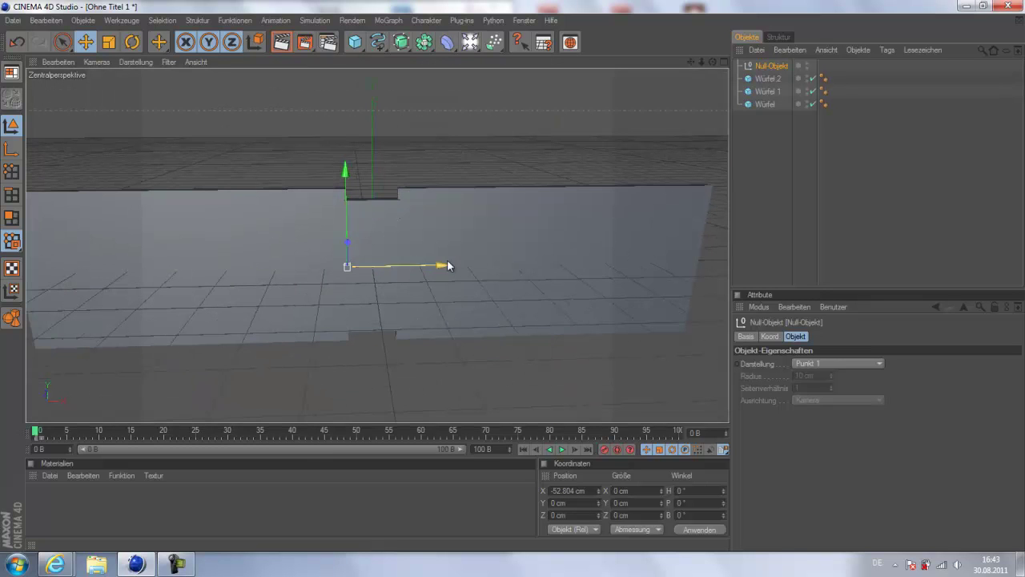
left_click_drag(765, 106, 766, 70)
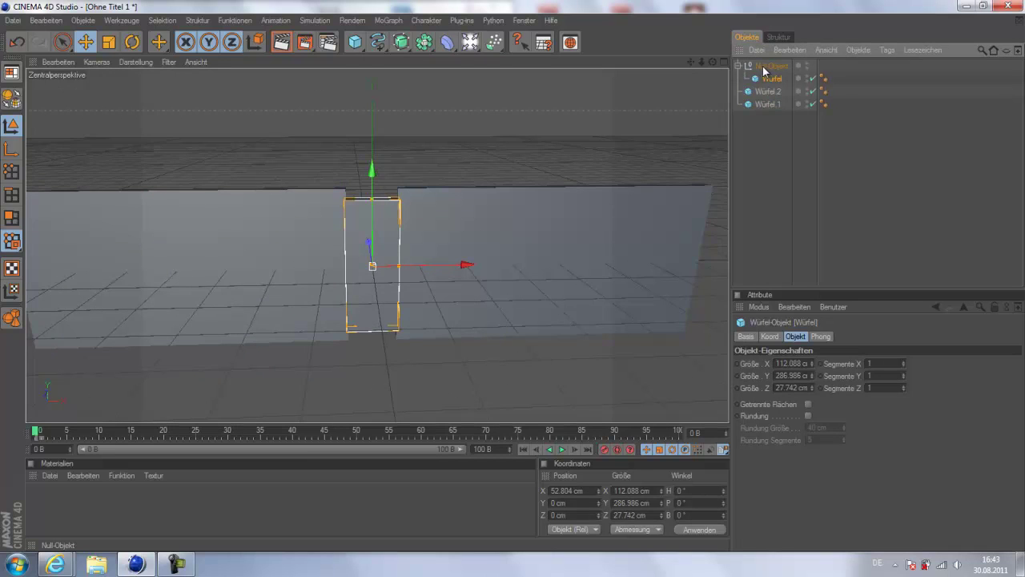
Key the null's rotation at frame 0, then at frame 30 with heading turned to about 90°.
left_click(738, 66)
left_click(767, 66)
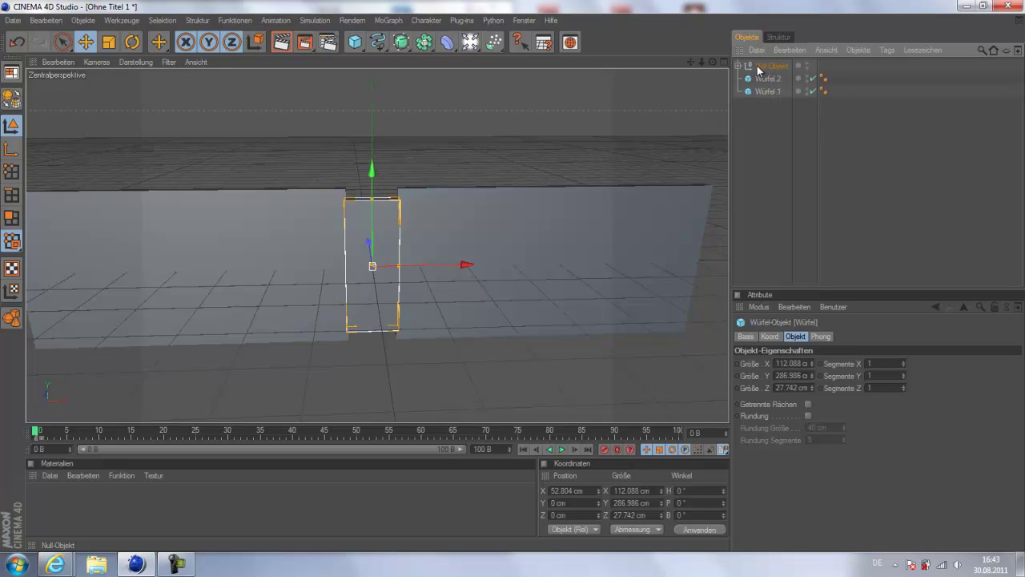
left_click(604, 450)
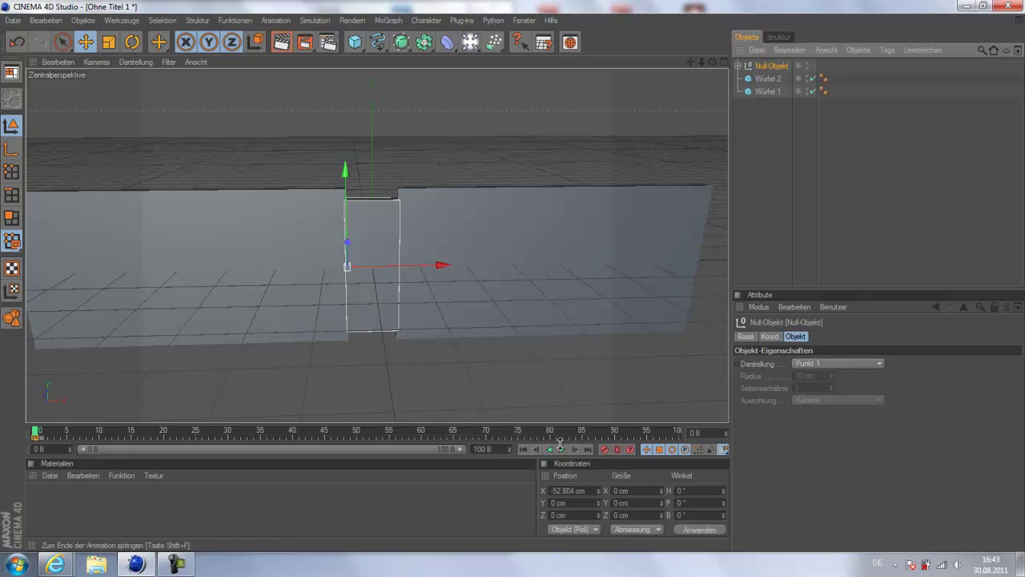
left_click_drag(36, 432, 229, 433)
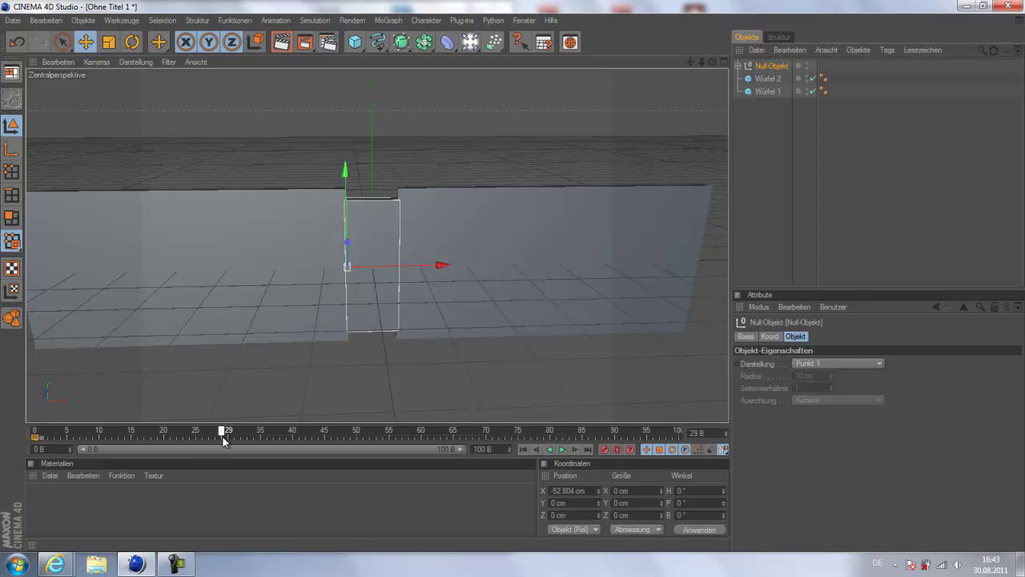
left_click(394, 295)
key("r")
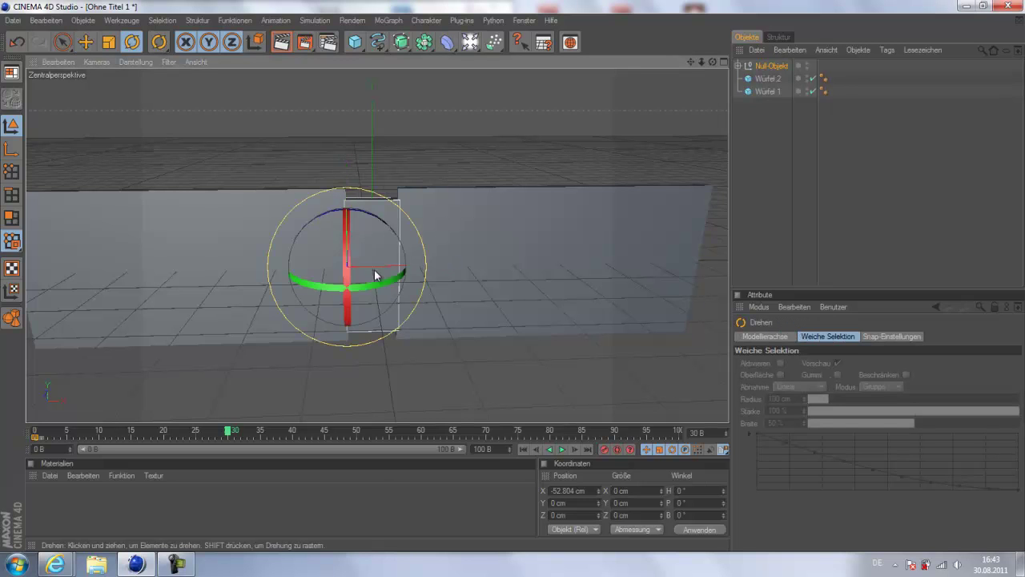
left_click_drag(371, 286, 433, 255)
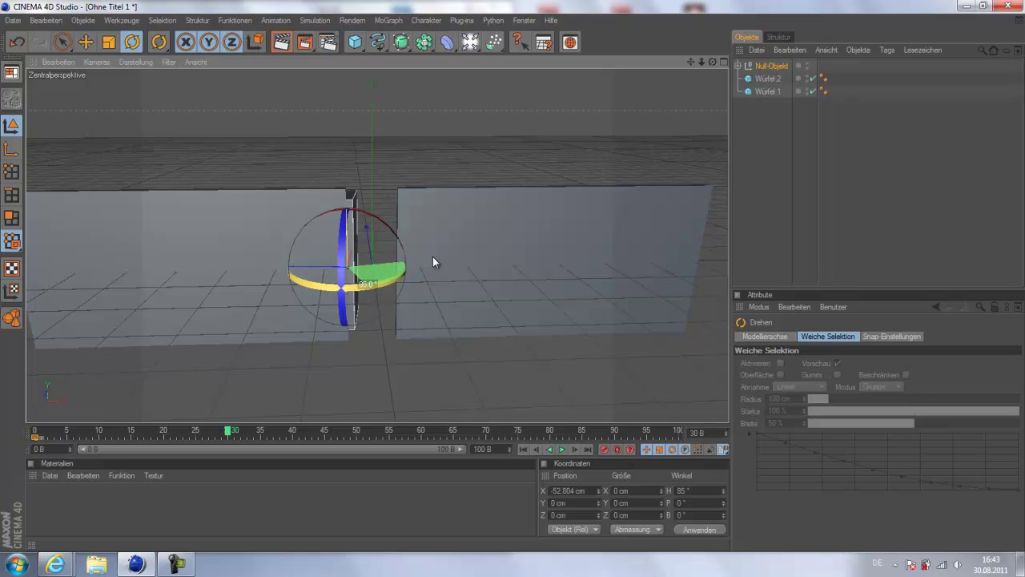
left_click(604, 450)
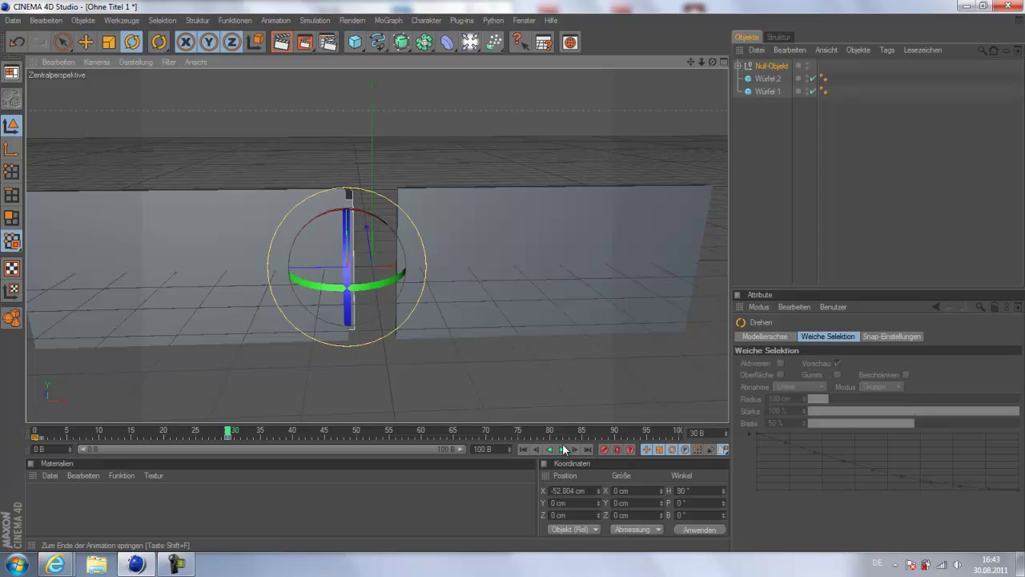
Play the door-opening animation twice and orbit to view it from higher up.
left_click(524, 449)
left_click(565, 451)
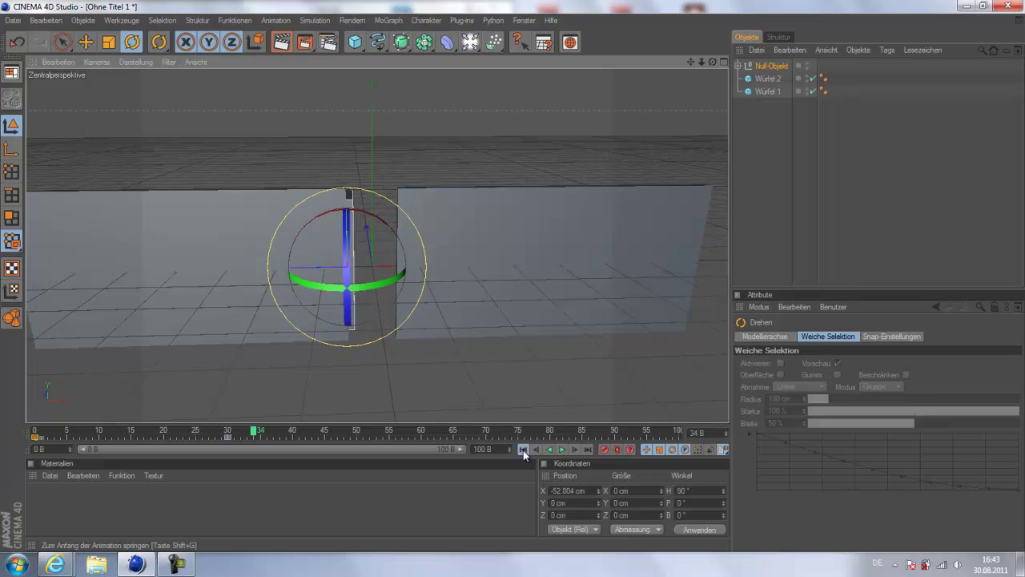
left_click(524, 449)
left_click(564, 449)
mouse_move(507, 269)
left_mouse_down("alt")
mouse_move(504, 282)
mouse_move(521, 274)
mouse_move(545, 396)
left_mouse_up("alt")
left_click_drag(448, 321, 514, 270, "alt")
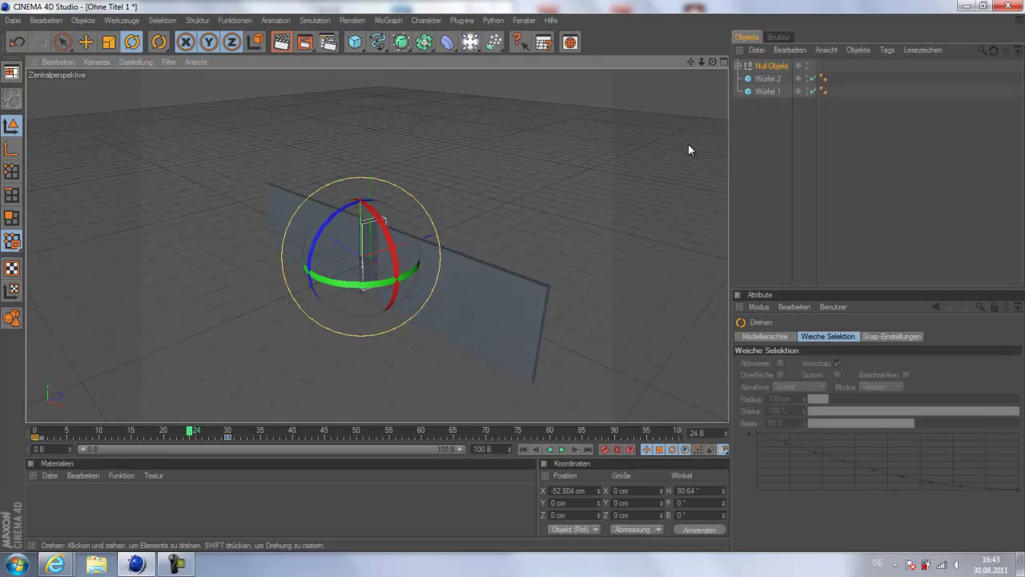
Set the null object's display to Keine.
left_click(771, 65)
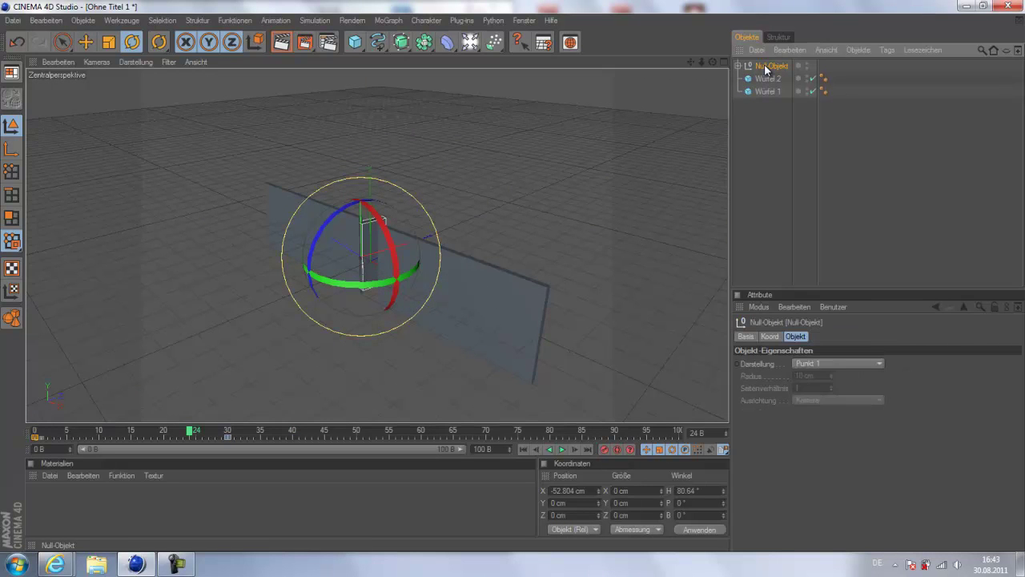
left_click(858, 366)
left_click(856, 353)
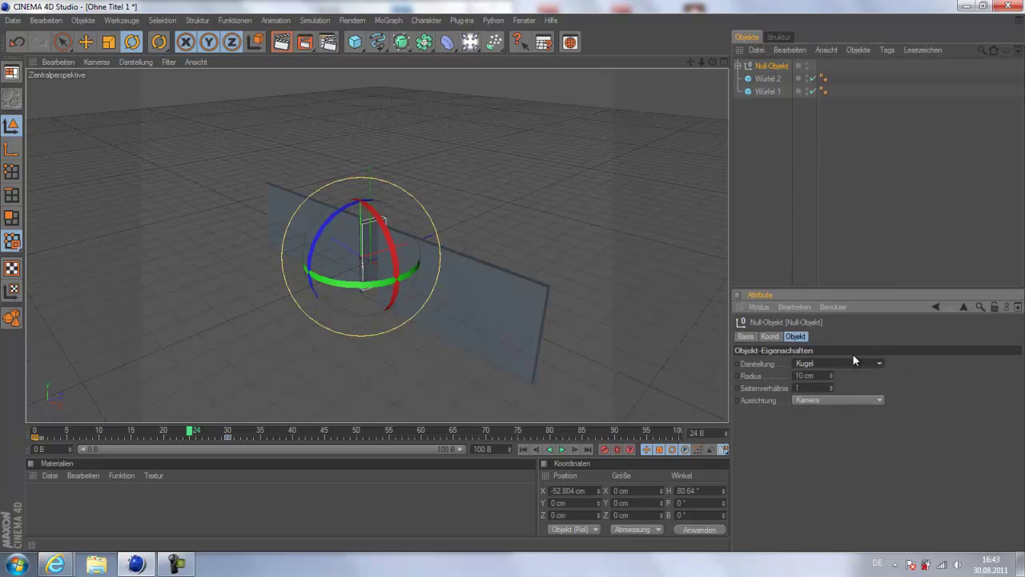
left_click(850, 362)
left_click(830, 181)
Set the null's radius to 12 cm and its aspect ratio to 1.
left_click_drag(829, 374, 838, 372)
left_click_drag(831, 386, 831, 390)
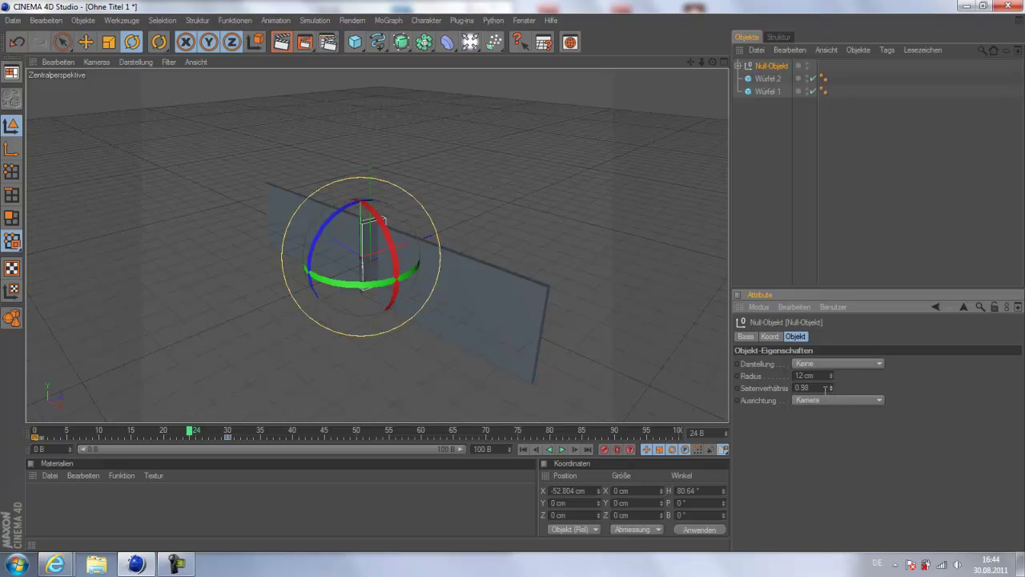
double_click(825, 388)
type("1")
left_click(791, 220)
Deselect everything and zoom in on the open door between the two walls.
left_click(790, 220)
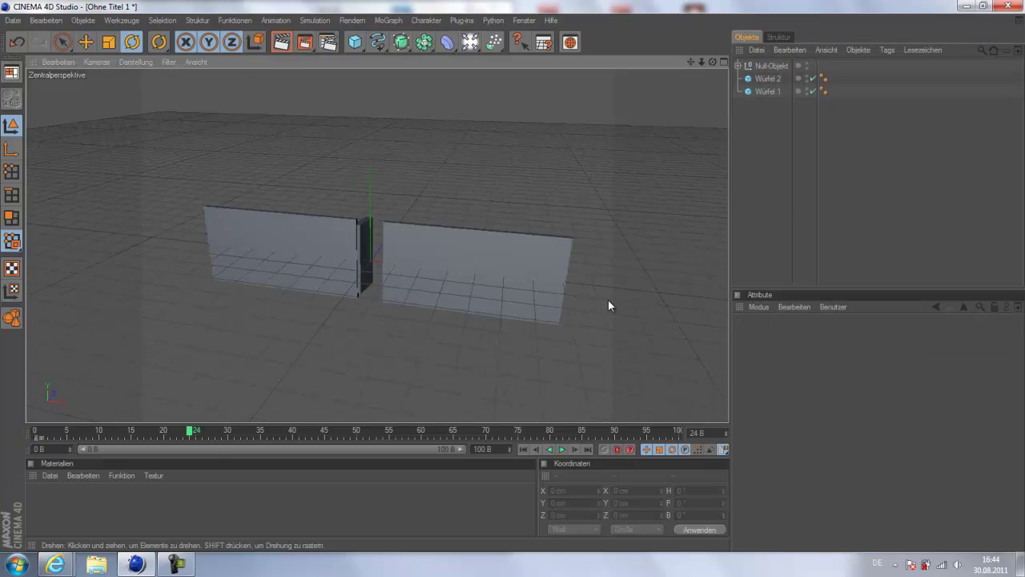
scroll(379, 274, "up", 3)
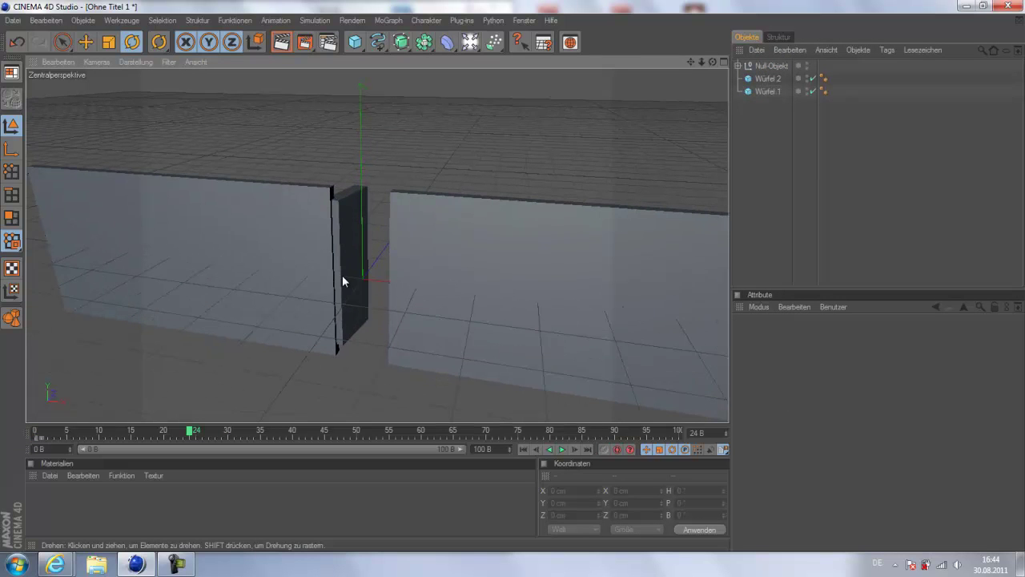